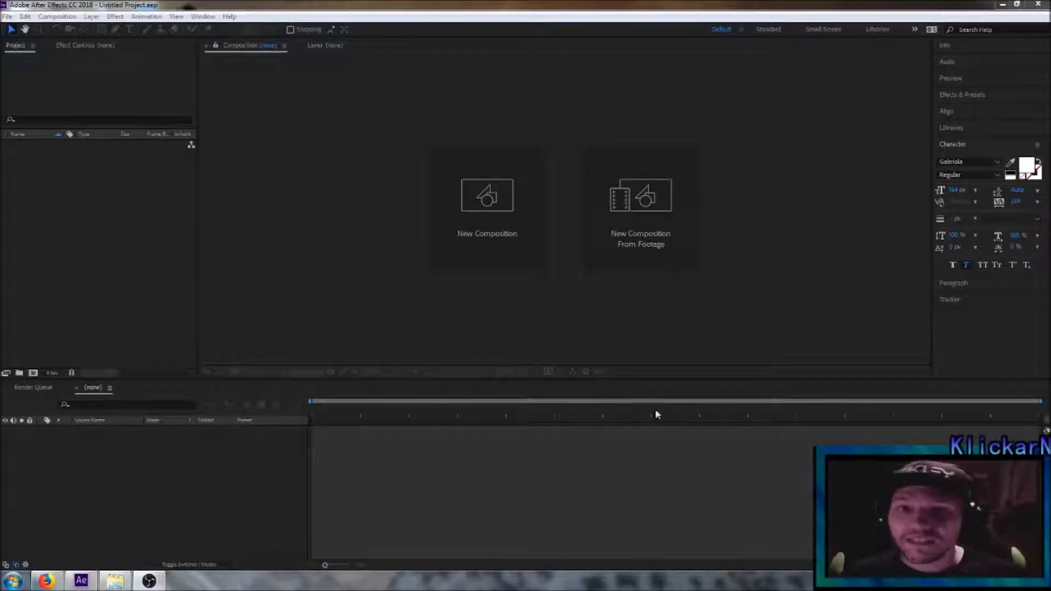
# Create a new composition named "golf intro" with the existing custom settings.
pyautogui.click(500, 237)
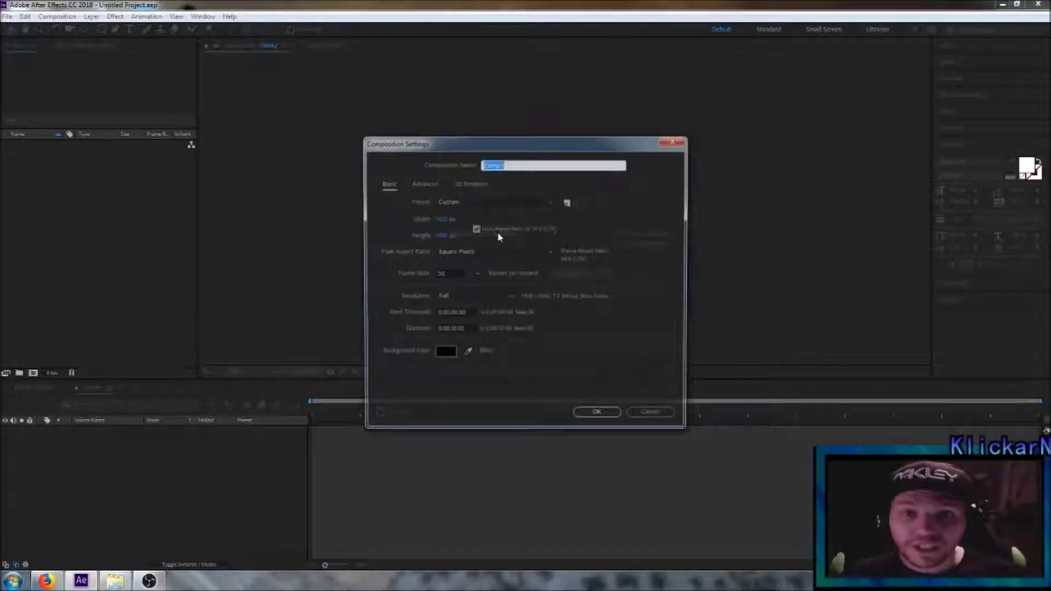
pyautogui.write('S')
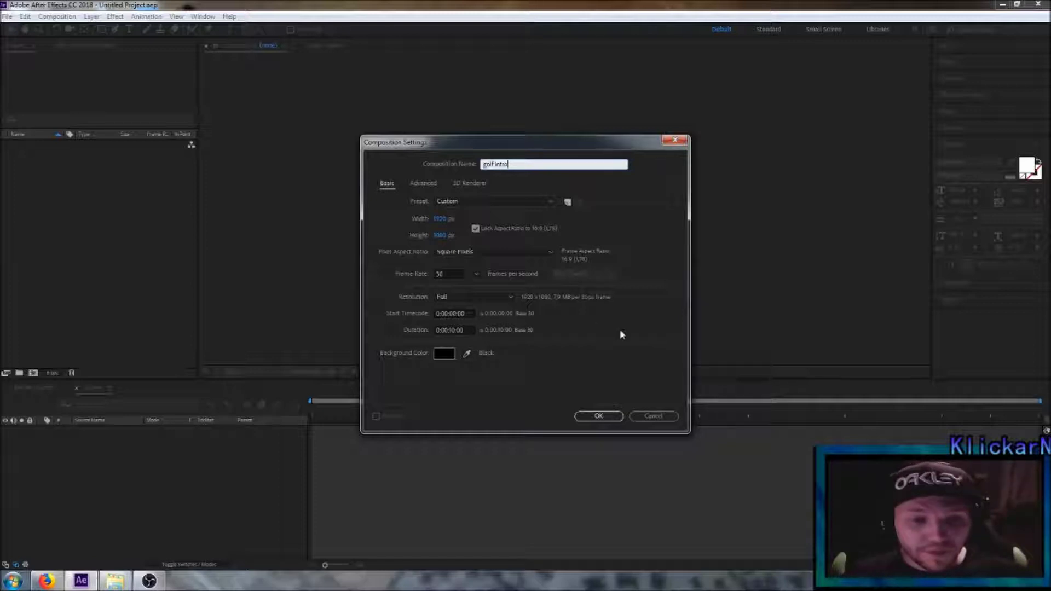
pyautogui.click(596, 416)
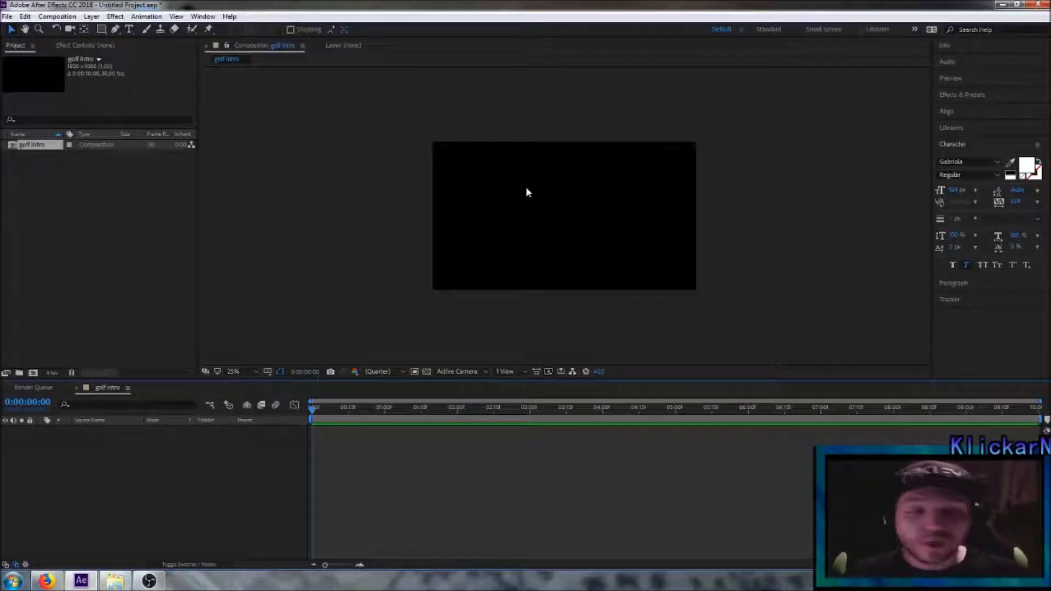
# Import the dark-green-grass image into the project as footage.
pyautogui.click(7, 17)
pyautogui.moveTo(43, 172)
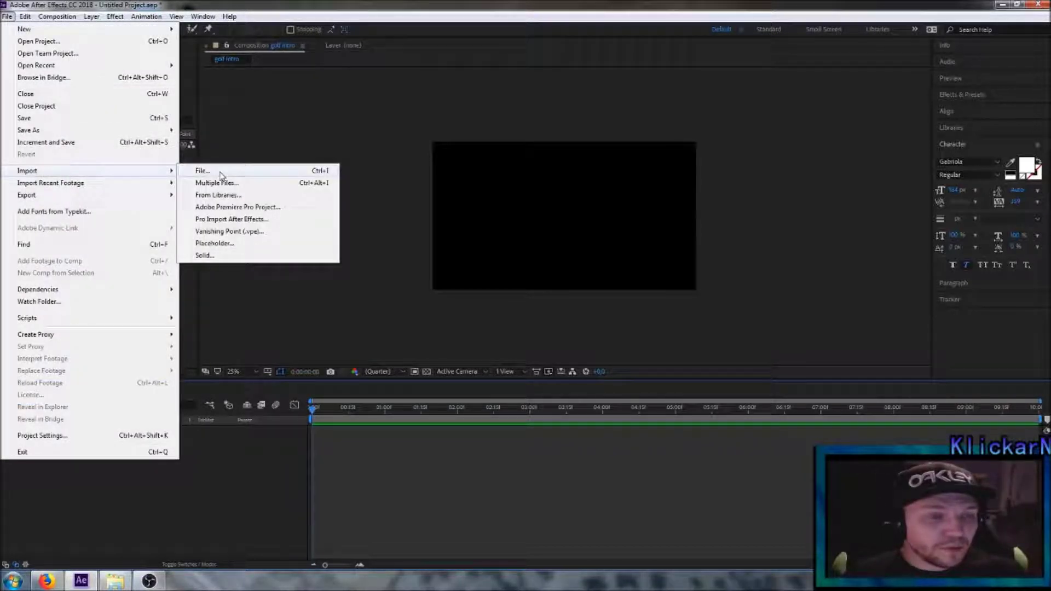
pyautogui.click(221, 174)
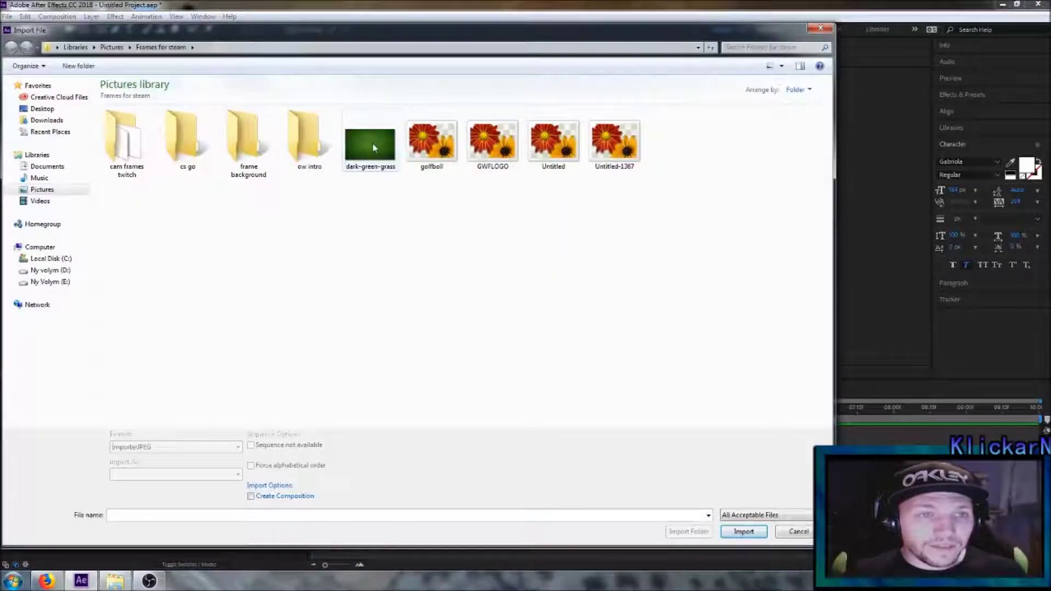
pyautogui.click(371, 145)
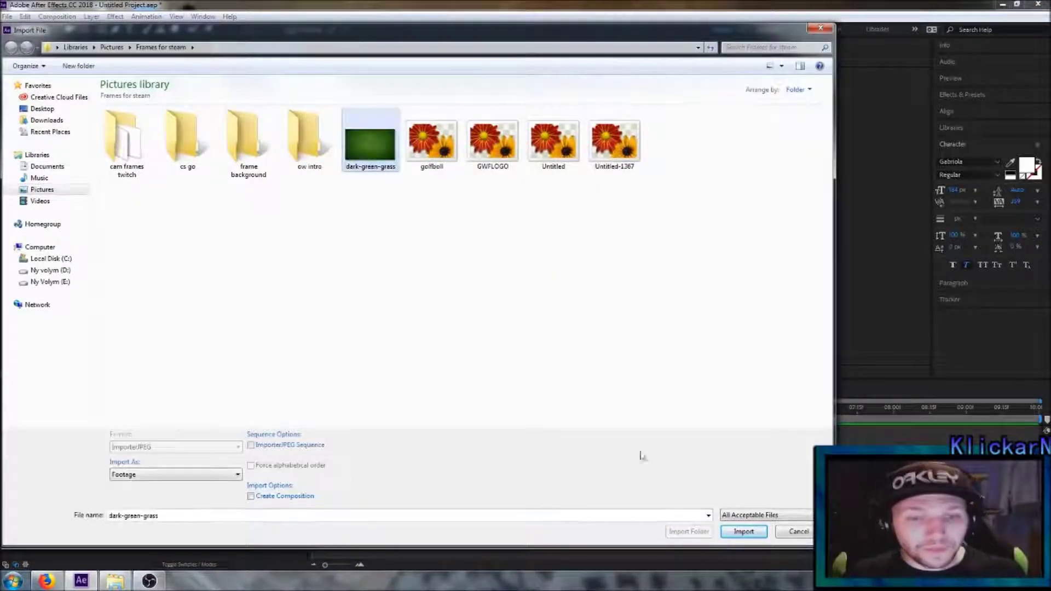
pyautogui.click(743, 532)
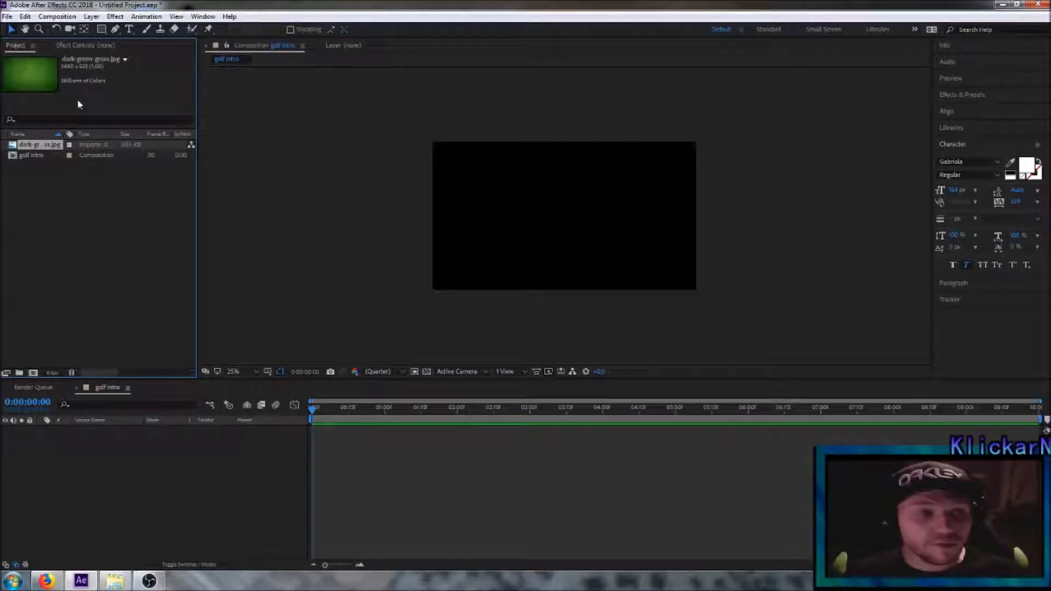
# Add the dark-green-grass image to the golf intro composition and scale it up to fill the frame.
pyautogui.moveTo(34, 146); pyautogui.dragTo(73, 439)
pyautogui.moveTo(463, 153); pyautogui.dragTo(432, 146)
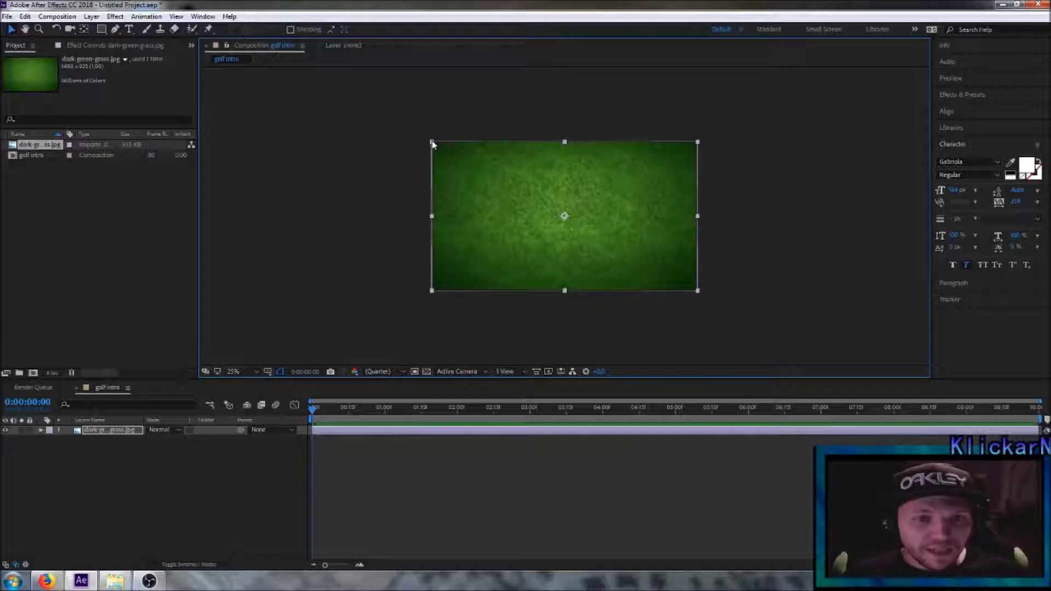
pyautogui.click(787, 239)
pyautogui.click(520, 251)
pyautogui.click(689, 349)
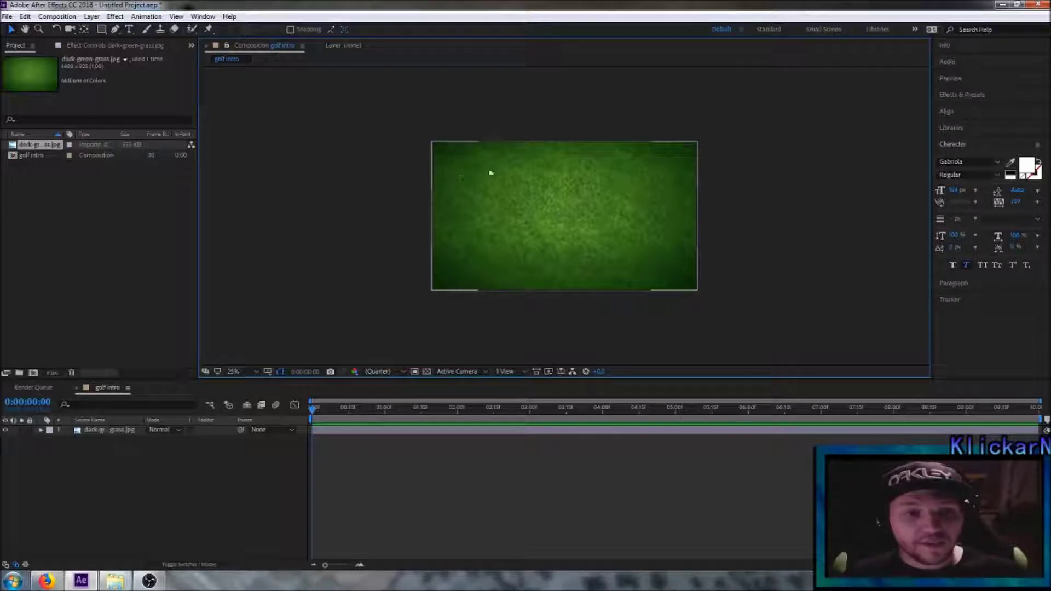
# Import golfboll.png as footage and add it to the composition above the grass layer.
pyautogui.click(8, 17)
pyautogui.moveTo(55, 171)
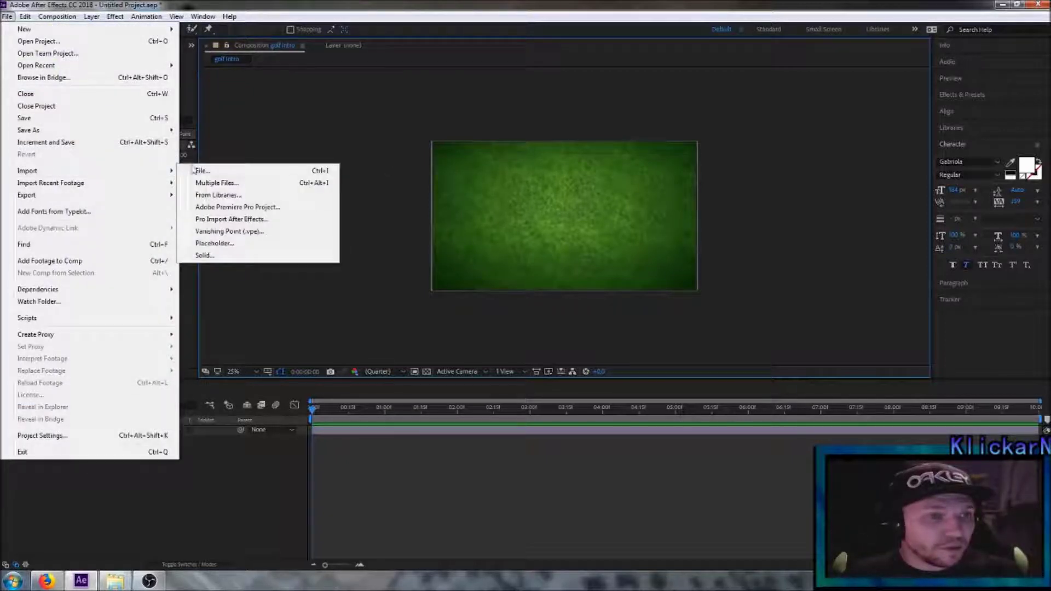
pyautogui.click(195, 171)
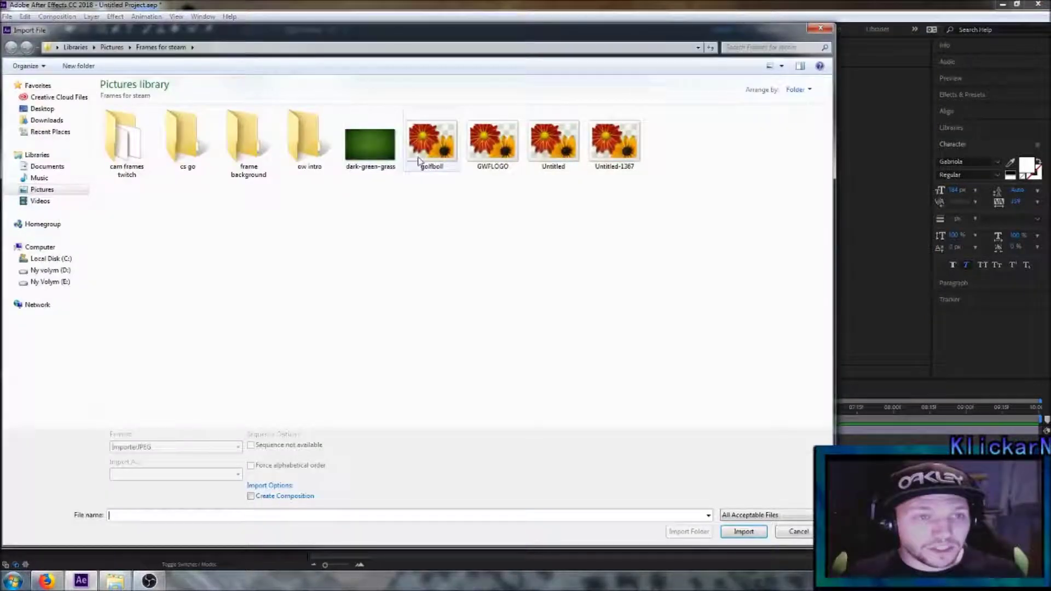
pyautogui.click(438, 156)
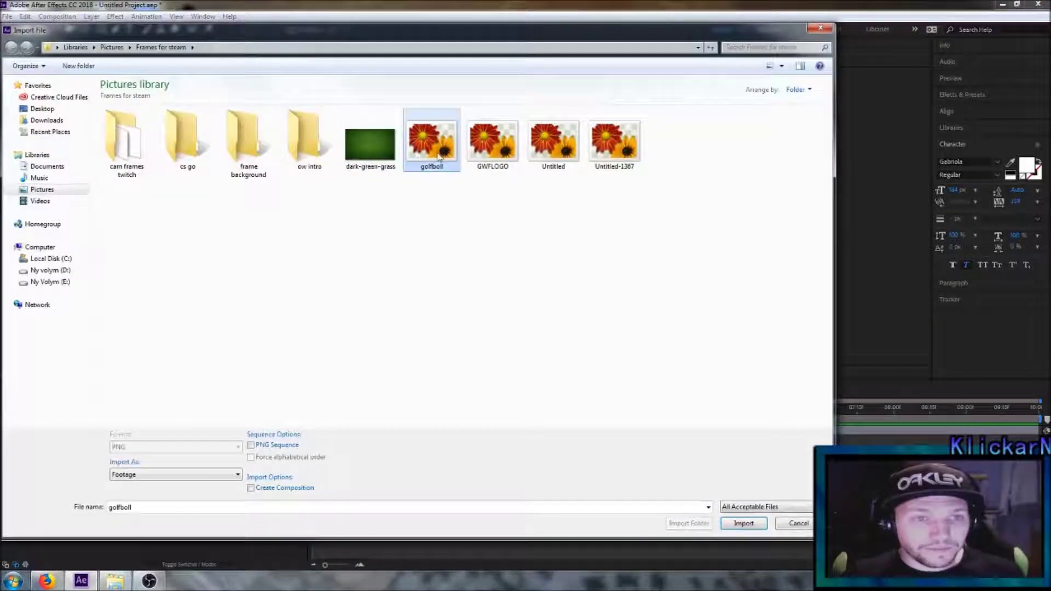
pyautogui.click(746, 523)
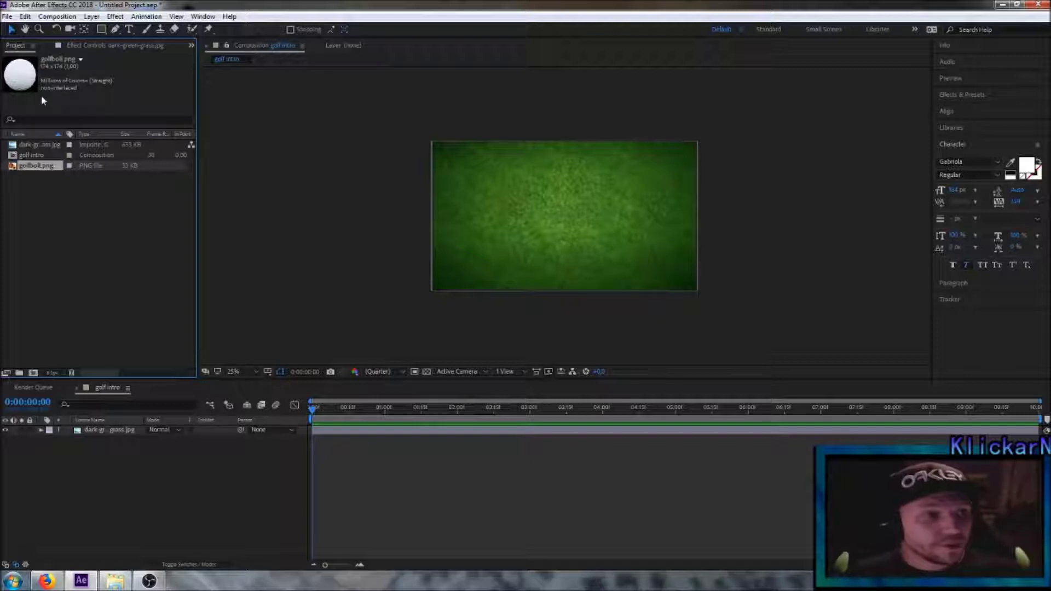
pyautogui.moveTo(42, 167); pyautogui.dragTo(98, 428)
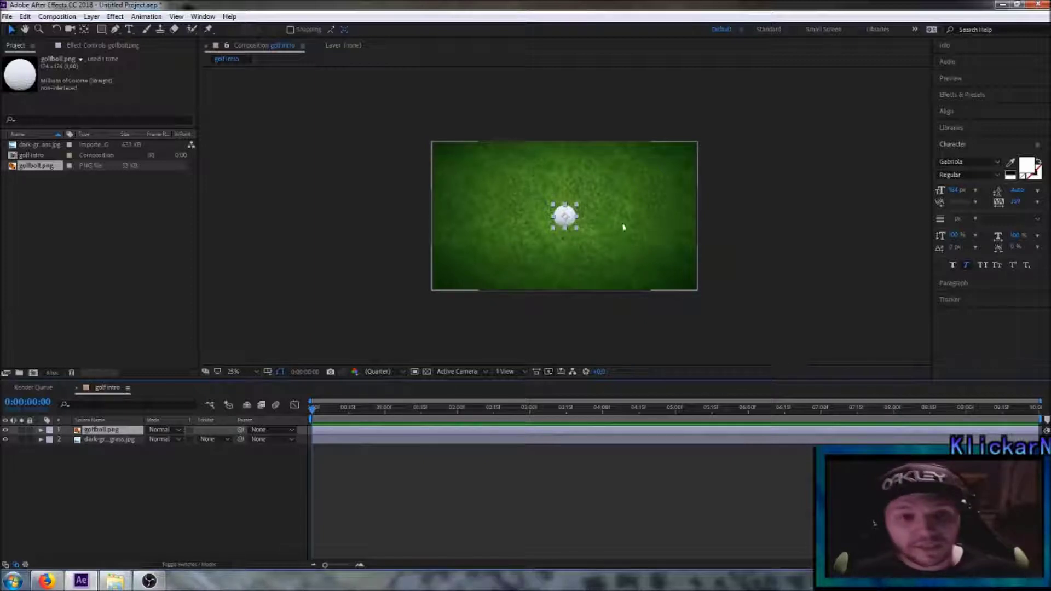
# Enlarge the golf ball to about 140% and move it to the upper part of the frame's left edge.
pyautogui.scroll(2, 566, 213)
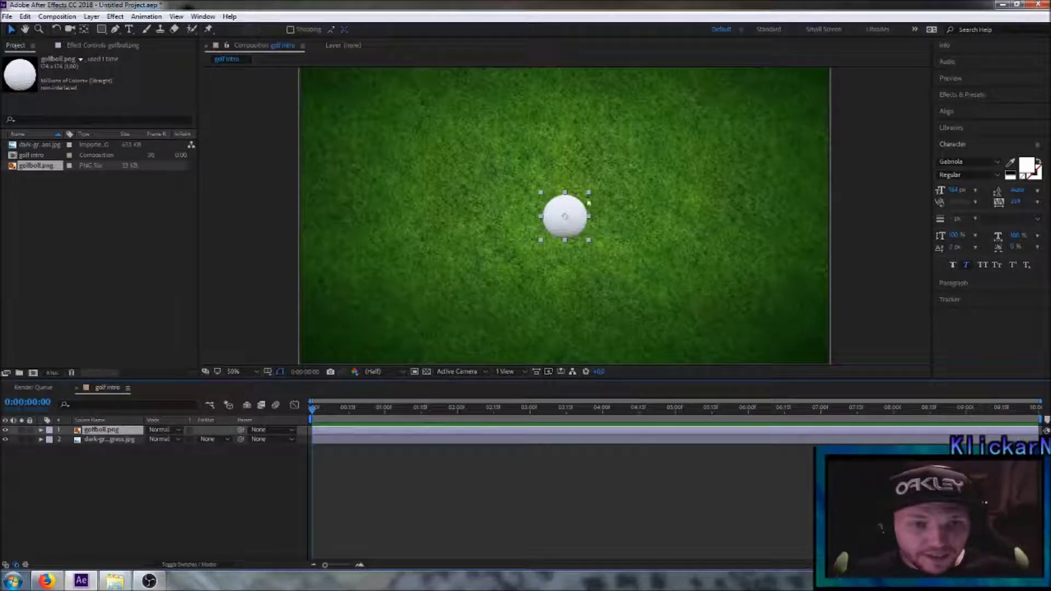
pyautogui.moveTo(589, 192); pyautogui.dragTo(599, 181)
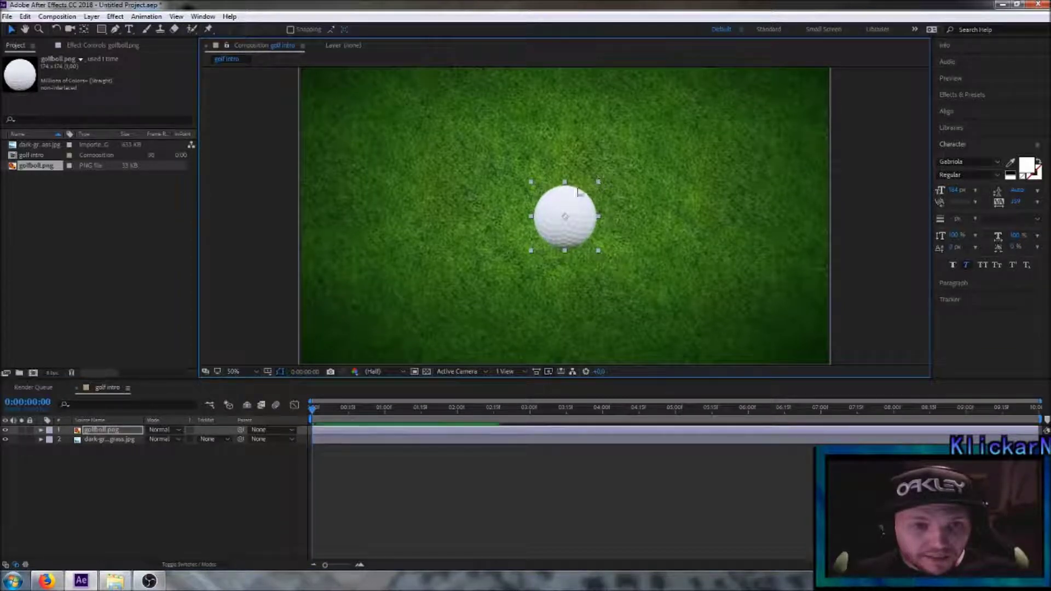
pyautogui.scroll(-2, 552, 207)
pyautogui.moveTo(564, 217); pyautogui.dragTo(452, 188)
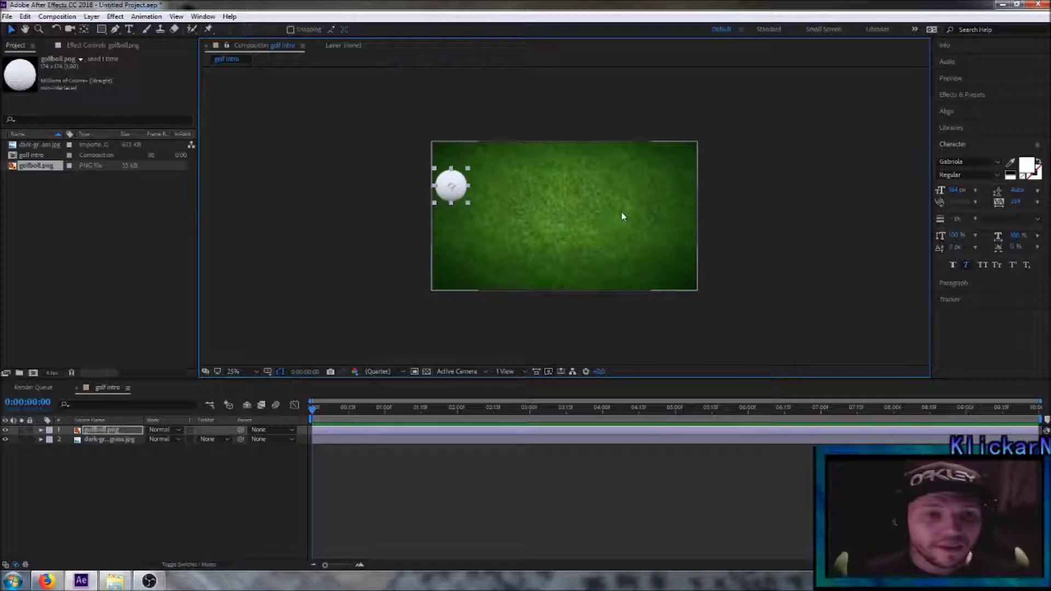
# Add a position keyframe to the golf ball at 0:00:00:00 with X at about -447, outside the frame's left edge.
pyautogui.click(41, 430)
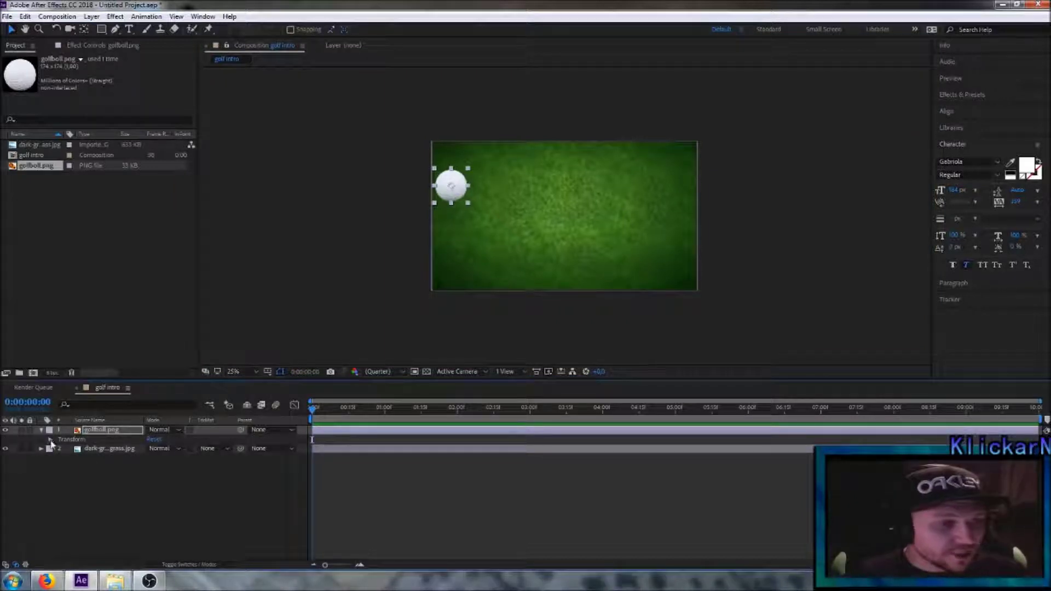
pyautogui.click(49, 441)
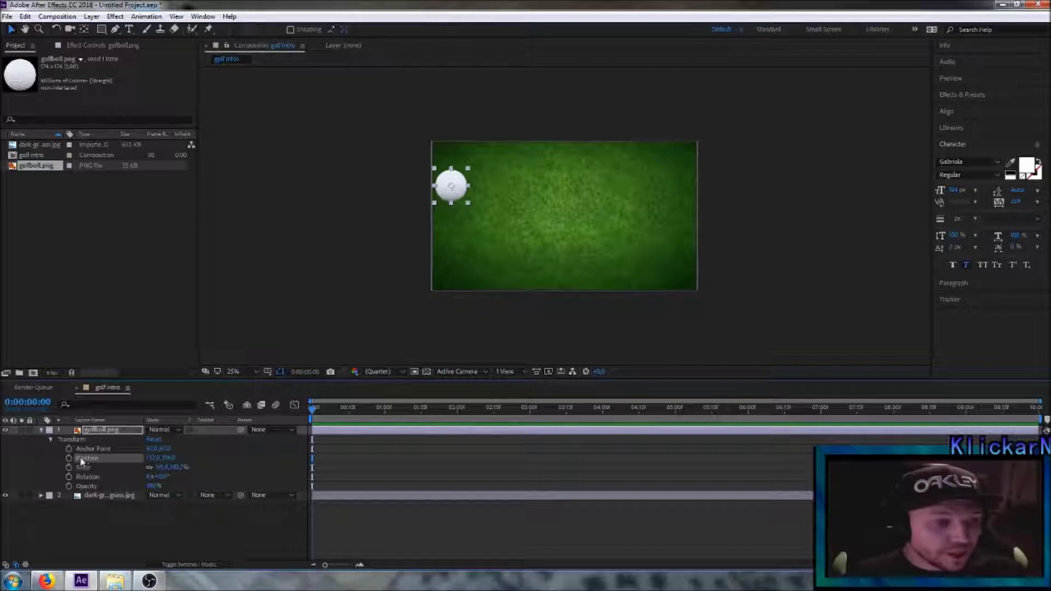
pyautogui.click(69, 459)
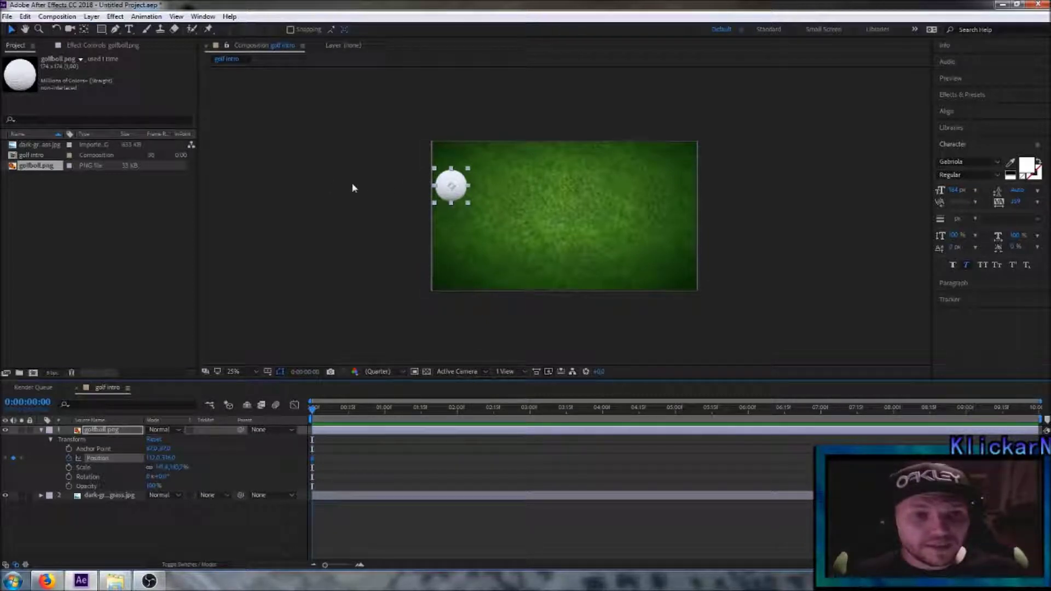
pyautogui.moveTo(152, 458); pyautogui.dragTo(103, 458)
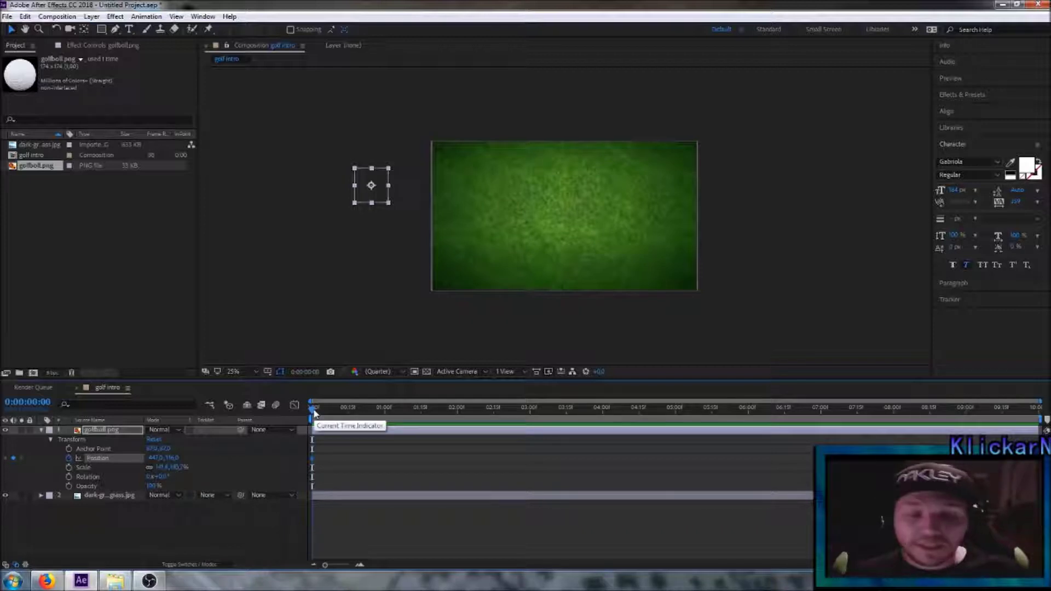
# Keyframe the golf ball's X position at about 1491 at 0:00:03:15 so it travels across the grass.
pyautogui.moveTo(311, 410); pyautogui.dragTo(567, 419)
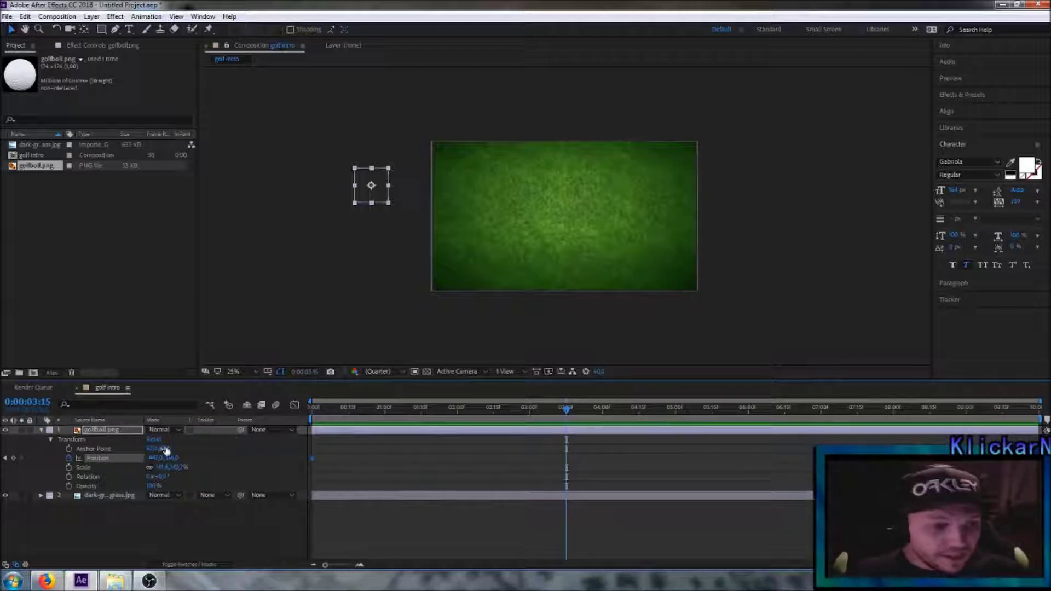
pyautogui.moveTo(152, 460); pyautogui.dragTo(436, 460)
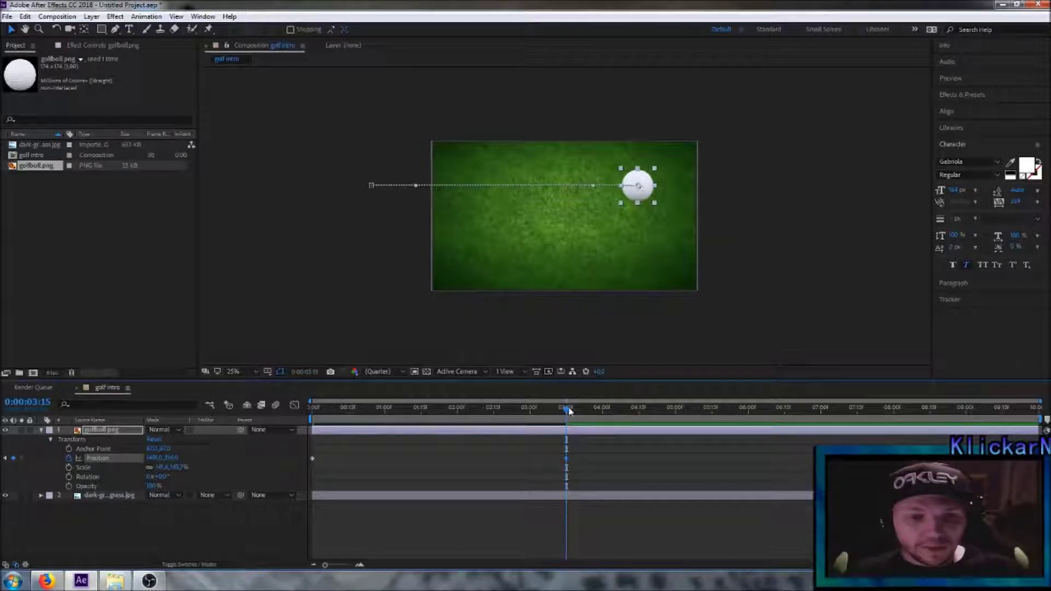
pyautogui.moveTo(568, 411)
pyautogui.mouseDown()
pyautogui.moveTo(266, 419)
pyautogui.moveTo(570, 420)
pyautogui.mouseUp()
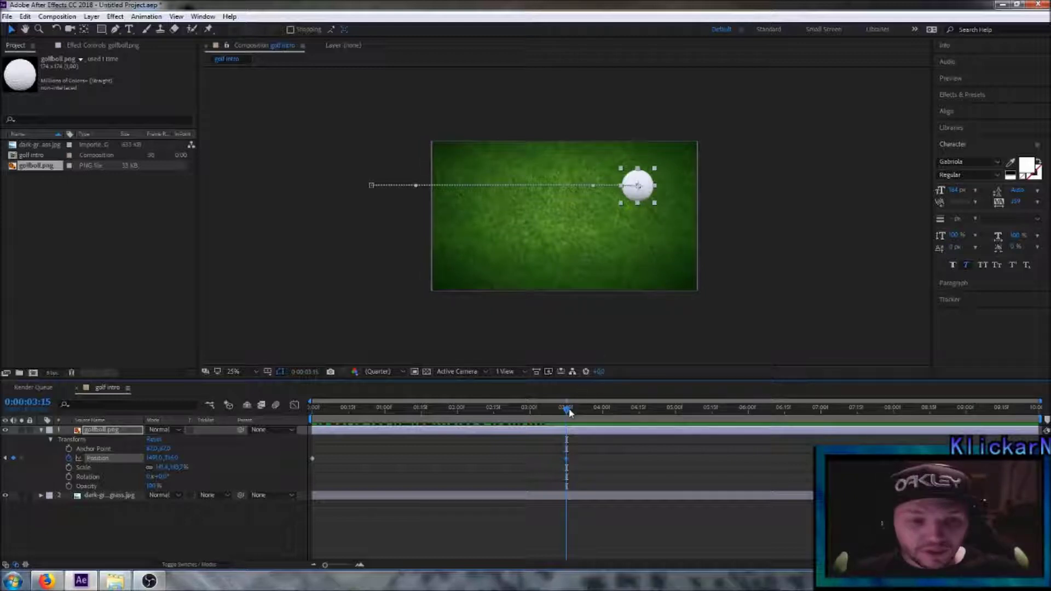
# Keyframe the golf ball at 0:00:04:00 with its Y position at about 588, straight below its previous spot.
pyautogui.moveTo(568, 412); pyautogui.dragTo(602, 412)
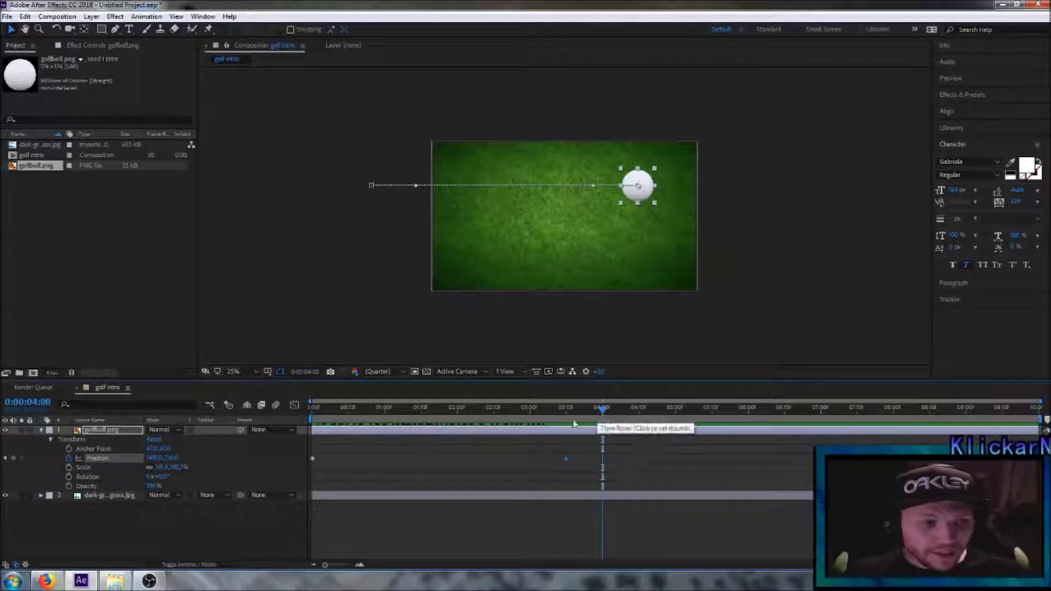
pyautogui.click(171, 459)
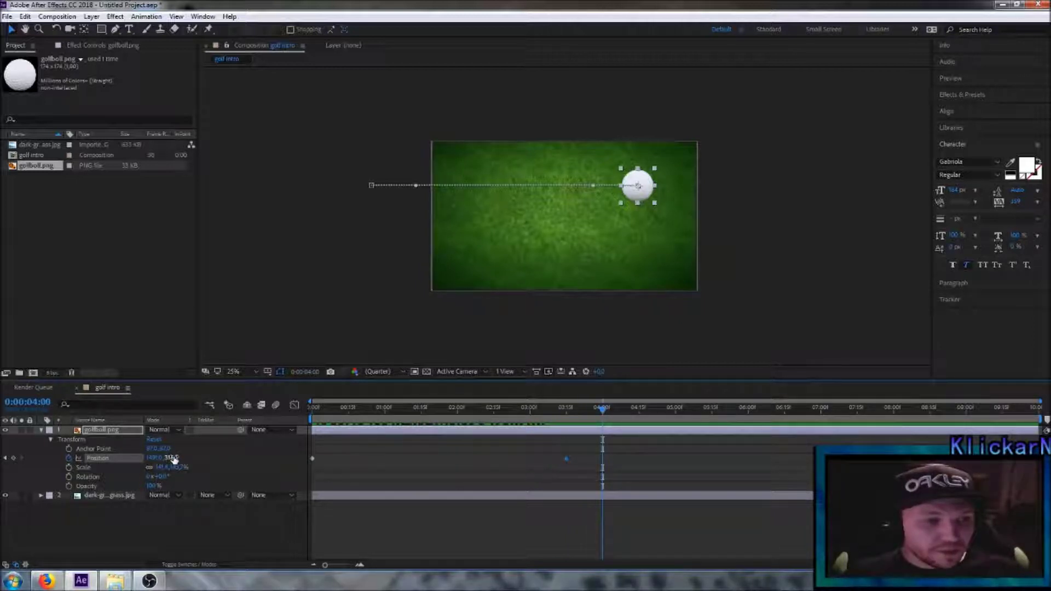
pyautogui.press('Return')
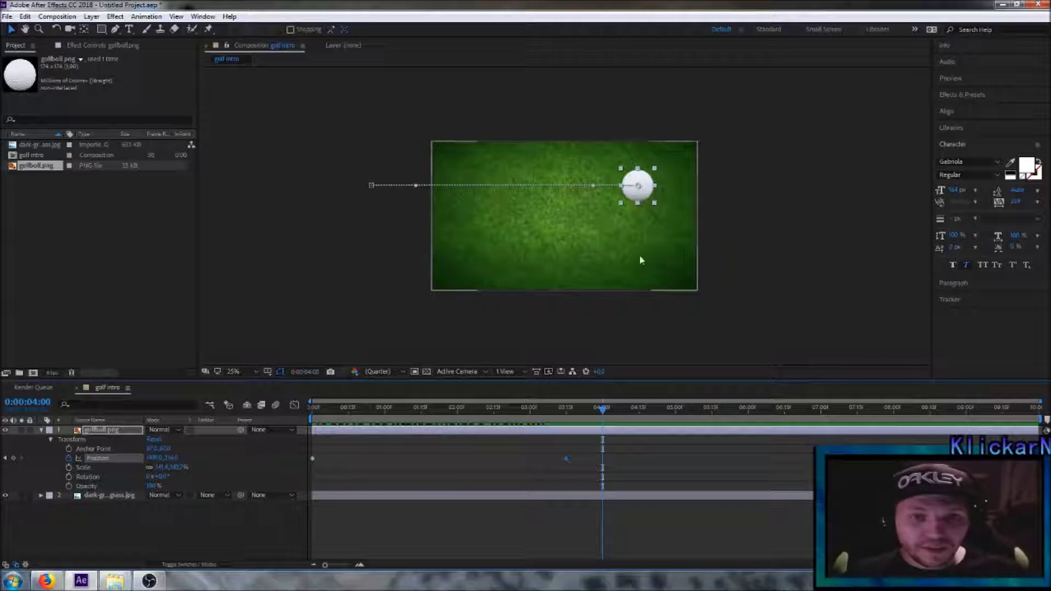
pyautogui.moveTo(170, 459); pyautogui.dragTo(328, 449)
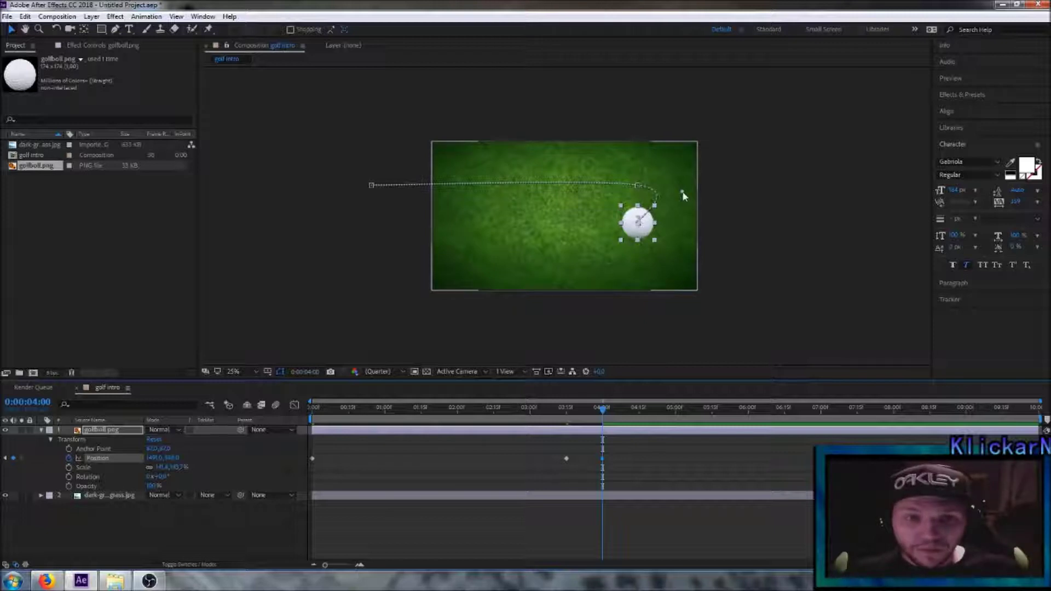
# Pull in the motion path handles at the second position keyframe to make a sharp corner, and deselect the layer.
pyautogui.moveTo(683, 193); pyautogui.dragTo(639, 187)
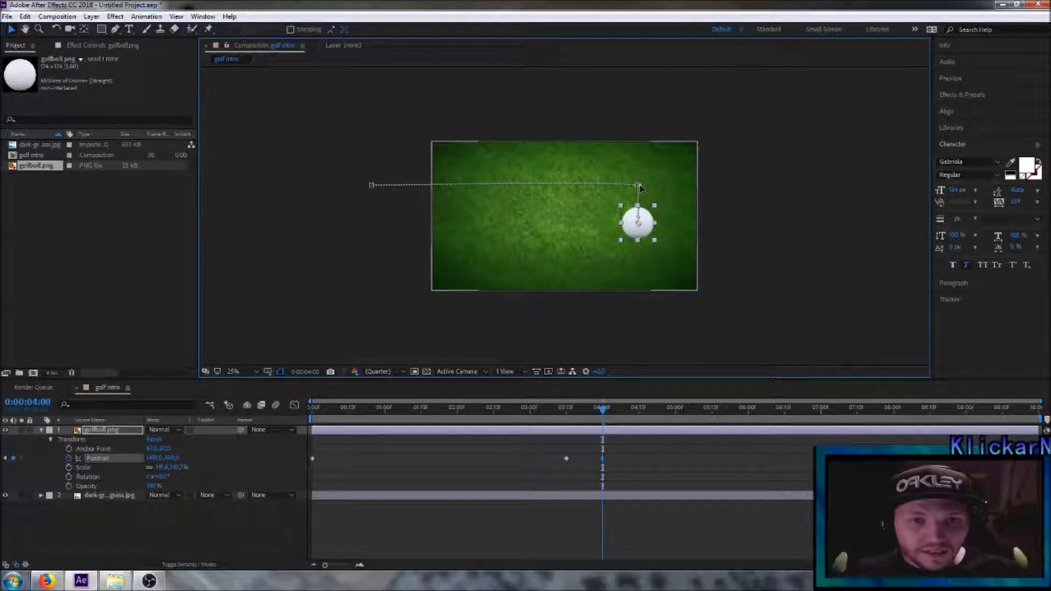
pyautogui.moveTo(640, 187); pyautogui.dragTo(640, 187)
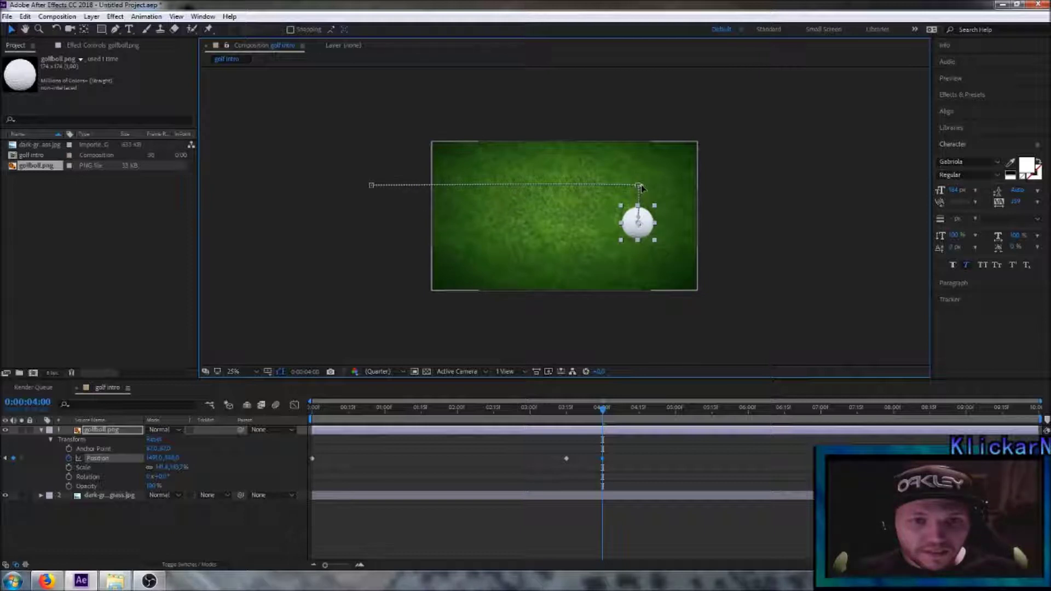
pyautogui.click(393, 231)
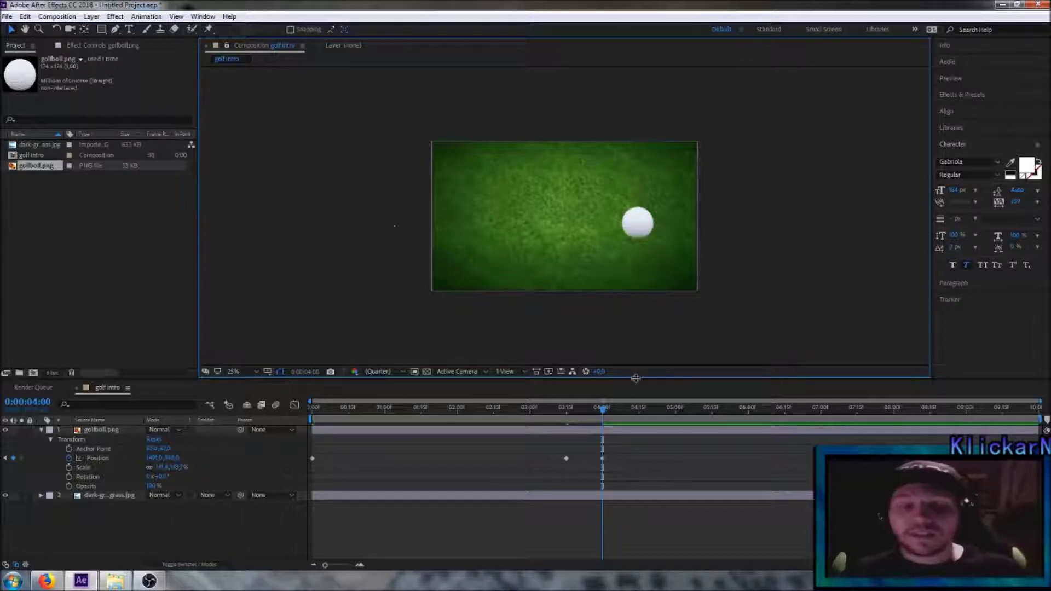
# Return to 0:00:00:00 and add a rotation keyframe to the golf ball there.
pyautogui.moveTo(604, 410)
pyautogui.mouseDown()
pyautogui.moveTo(247, 399)
pyautogui.moveTo(286, 390)
pyautogui.moveTo(611, 399)
pyautogui.mouseUp()
pyautogui.moveTo(601, 399); pyautogui.dragTo(313, 412)
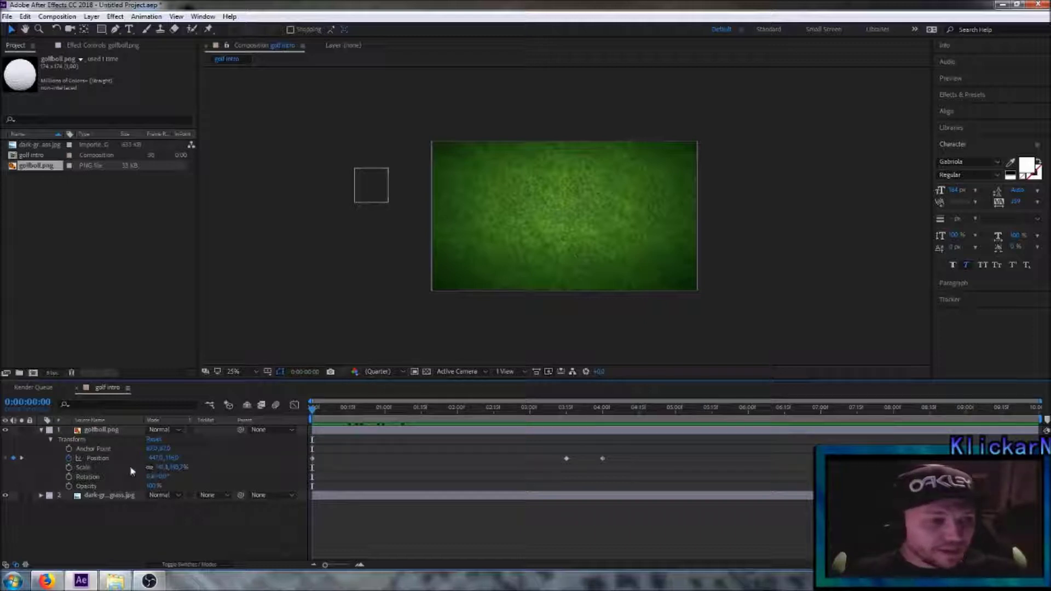
pyautogui.click(69, 477)
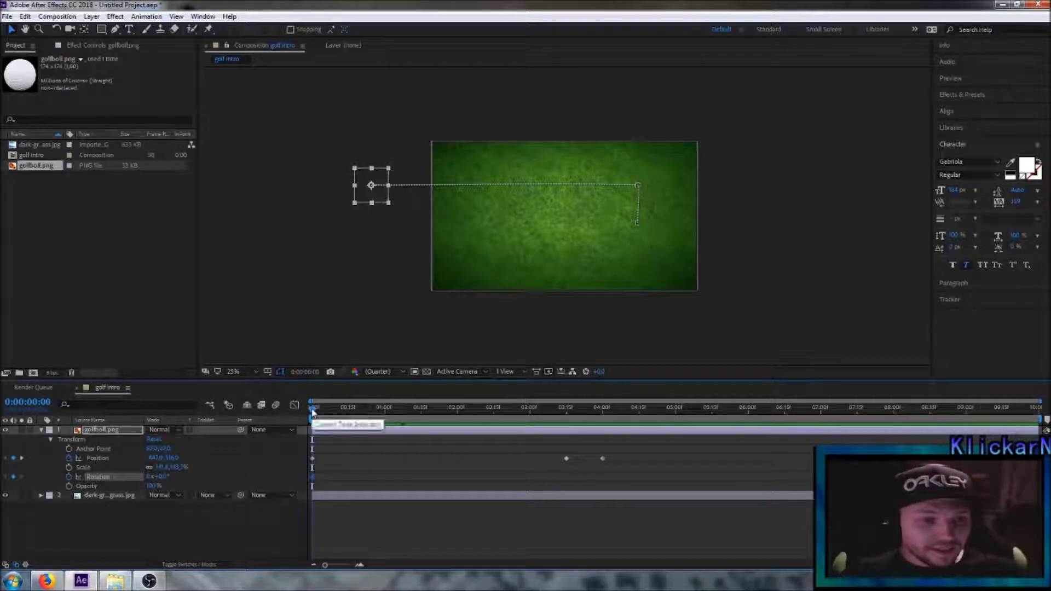
# Keyframe the golf ball's rotation at 0:00:03:15 with full turns so it spins while rolling, and collapse the layer.
pyautogui.moveTo(313, 409); pyautogui.dragTo(566, 435)
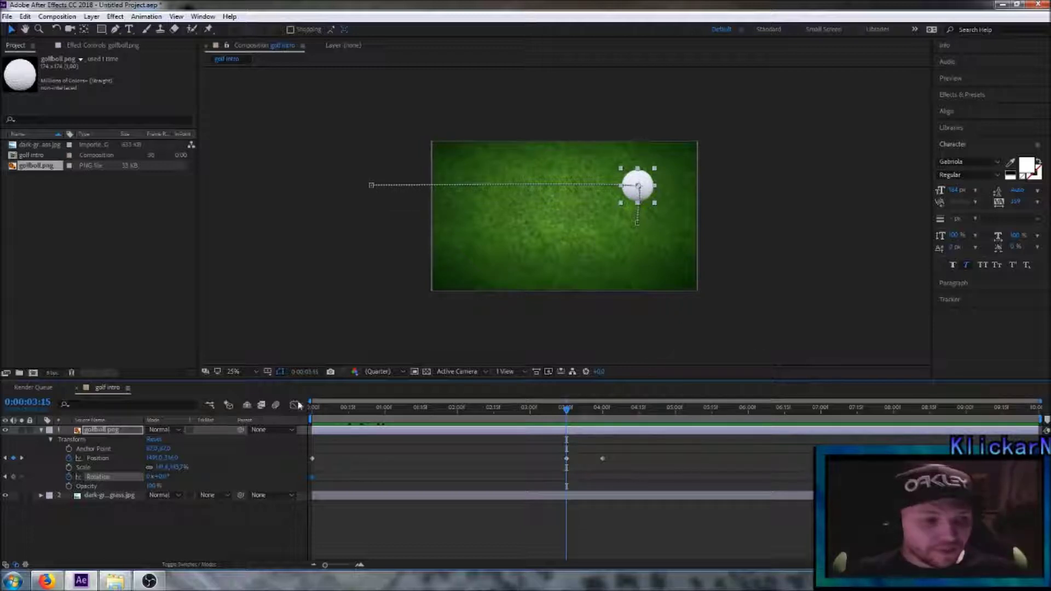
pyautogui.click(149, 477)
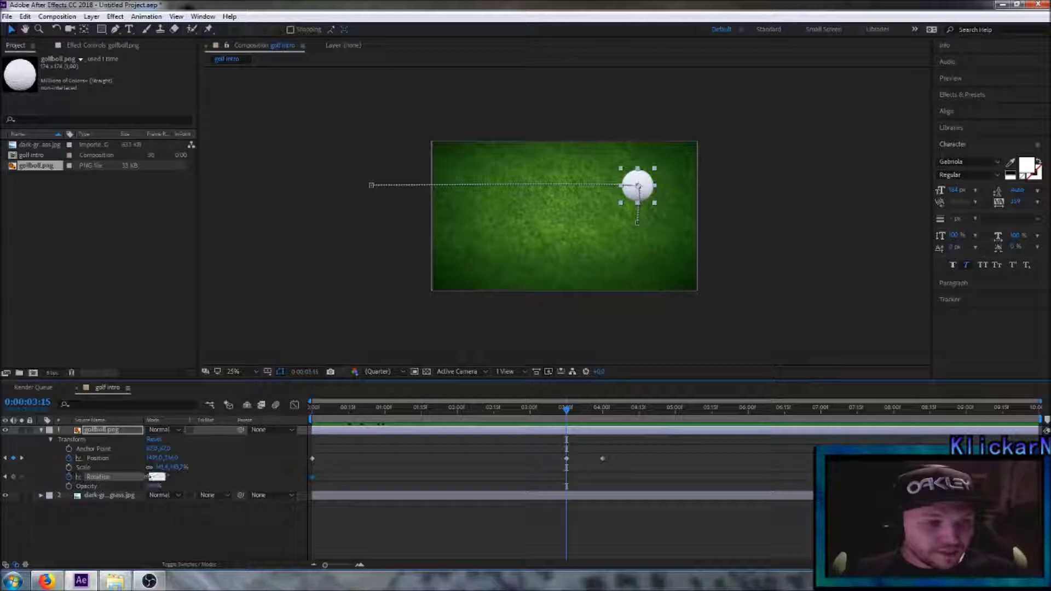
pyautogui.write('5')
pyautogui.press('Return')
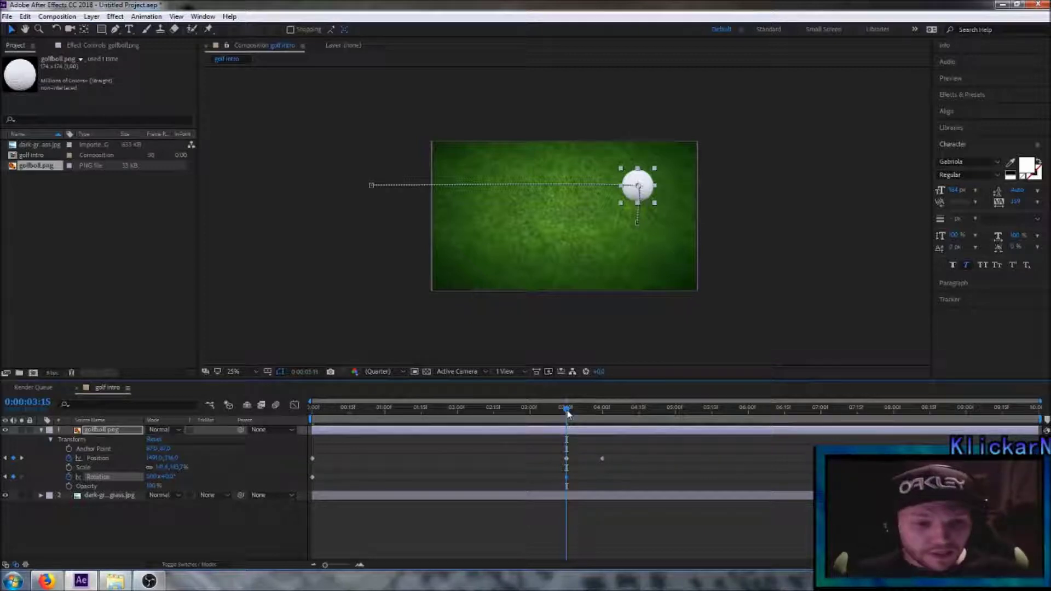
pyautogui.moveTo(567, 410); pyautogui.dragTo(567, 436)
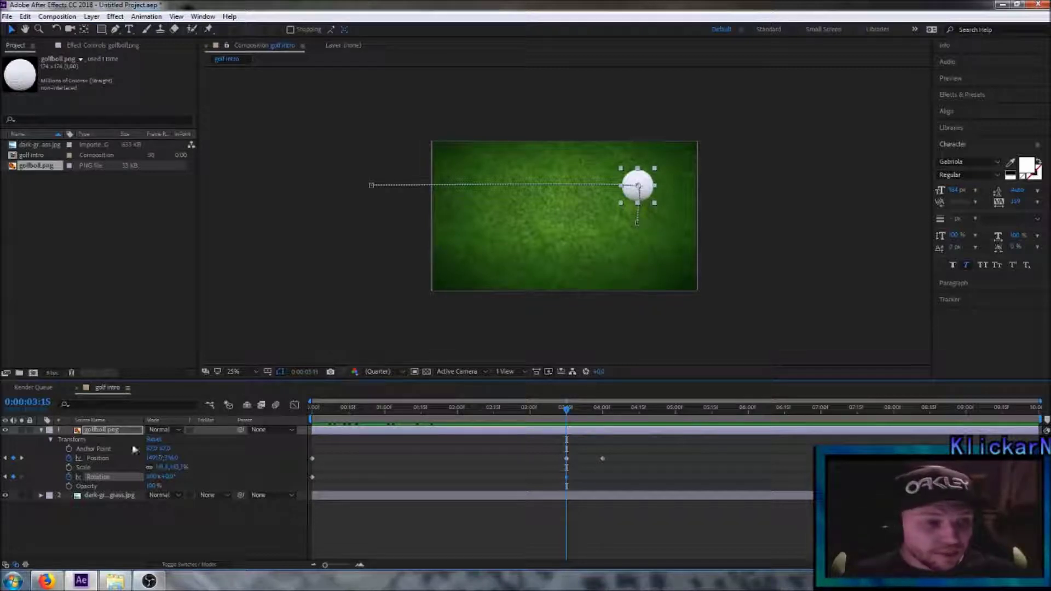
pyautogui.click(42, 431)
pyautogui.click(137, 481)
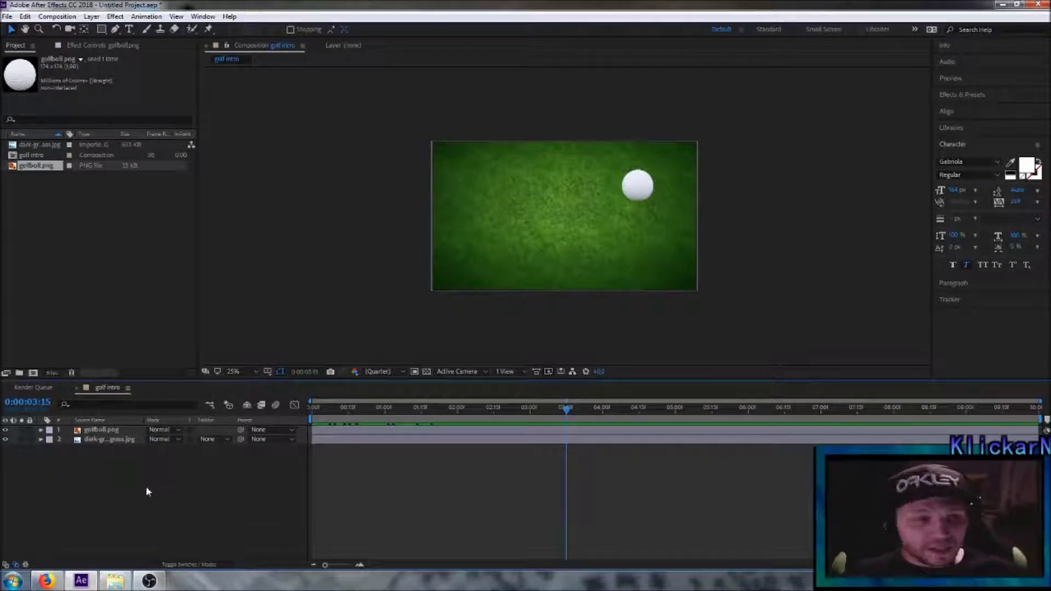
# Add a frame-sized dark solid named hole to the golf intro composition.
pyautogui.rightClick(148, 479)
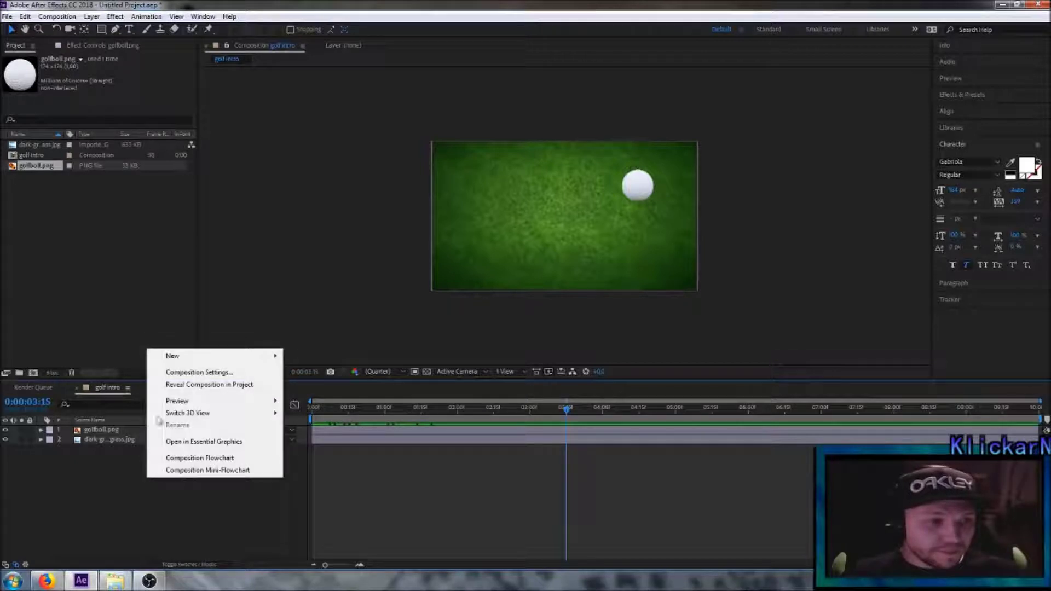
pyautogui.moveTo(195, 359)
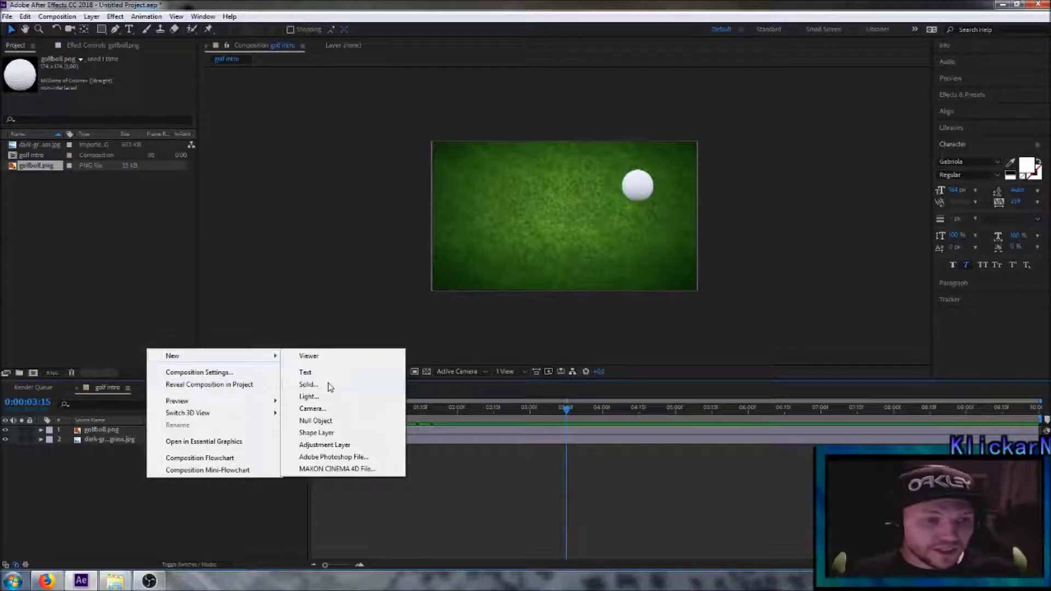
pyautogui.click(308, 385)
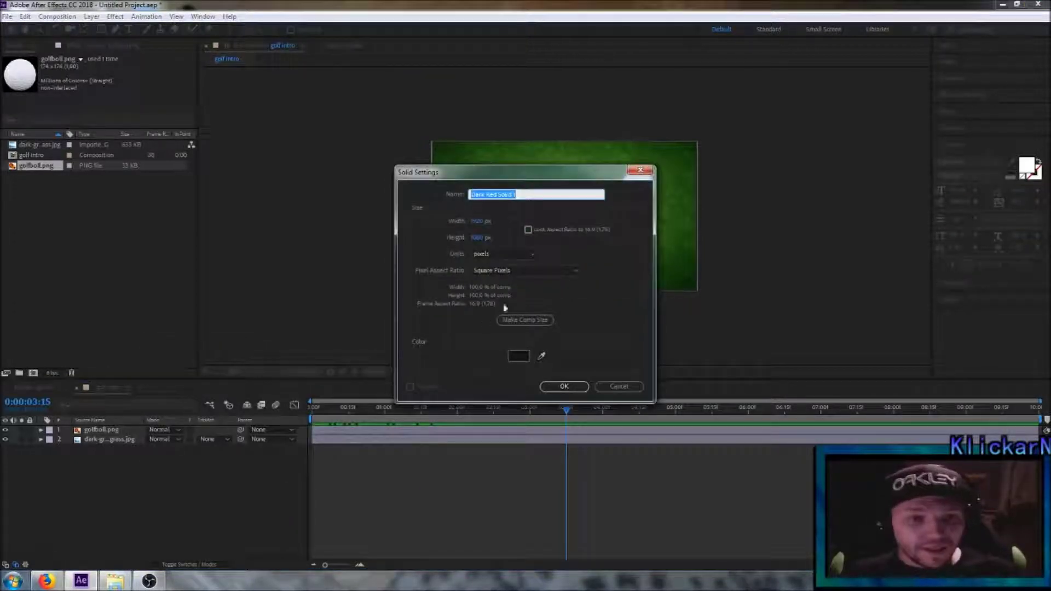
pyautogui.write('Bole')
pyautogui.click(564, 386)
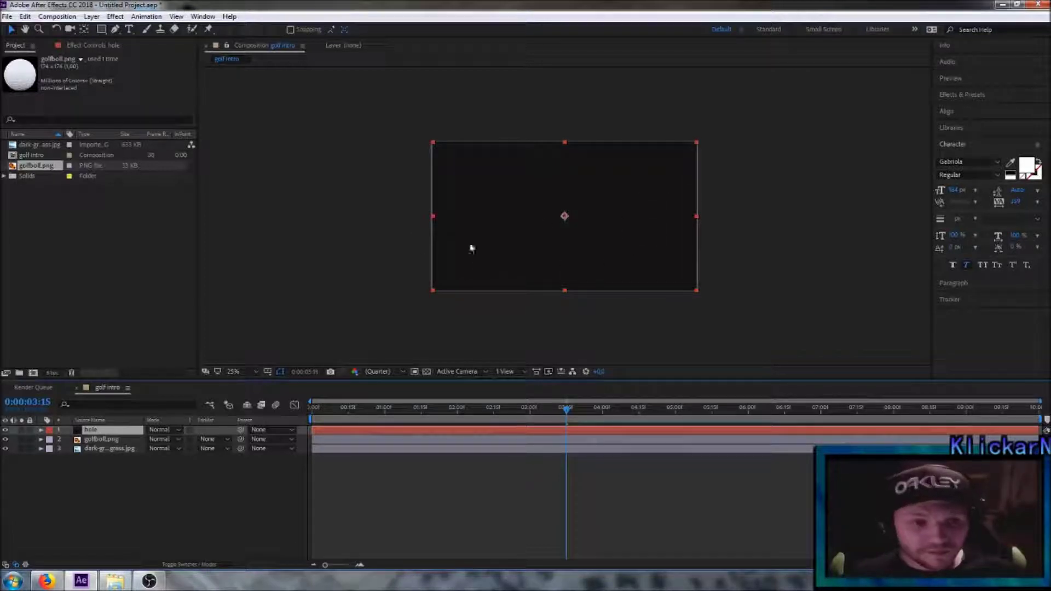
# Shrink the hole solid to an upright rectangle slightly wider than the golf ball and place it directly below the ball at 0:00:03:15.
pyautogui.moveTo(433, 218); pyautogui.dragTo(532, 216)
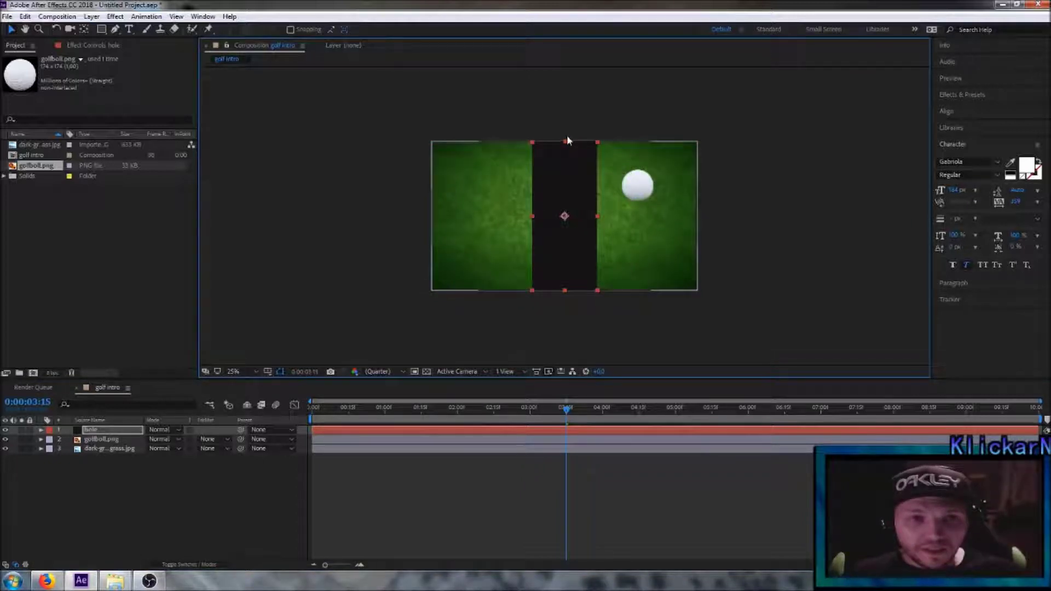
pyautogui.moveTo(565, 143); pyautogui.dragTo(616, 225)
pyautogui.moveTo(604, 187); pyautogui.dragTo(668, 249)
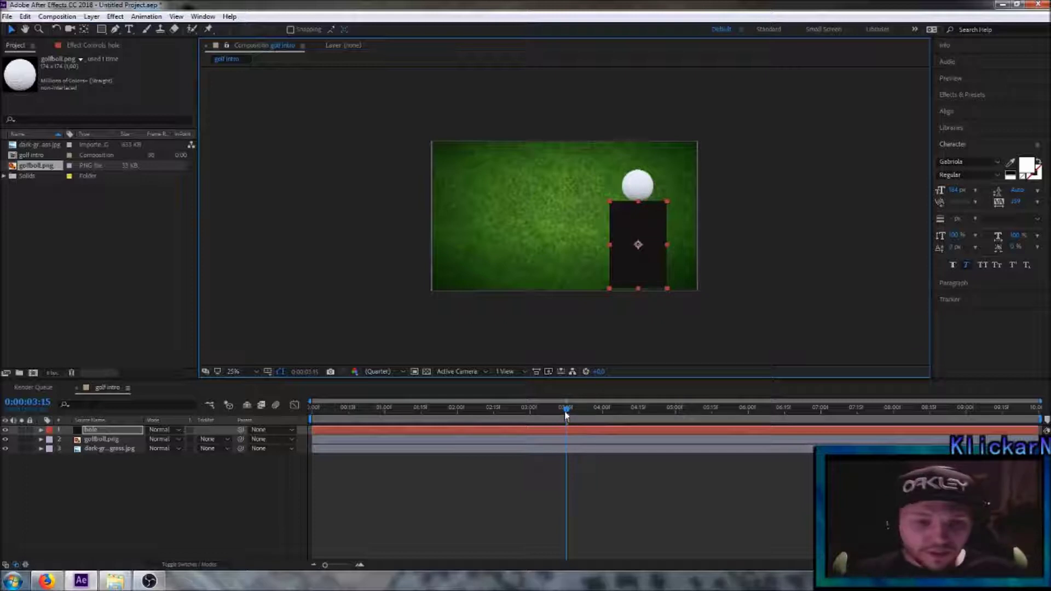
pyautogui.moveTo(566, 415)
pyautogui.mouseDown()
pyautogui.moveTo(614, 415)
pyautogui.moveTo(567, 414)
pyautogui.mouseUp()
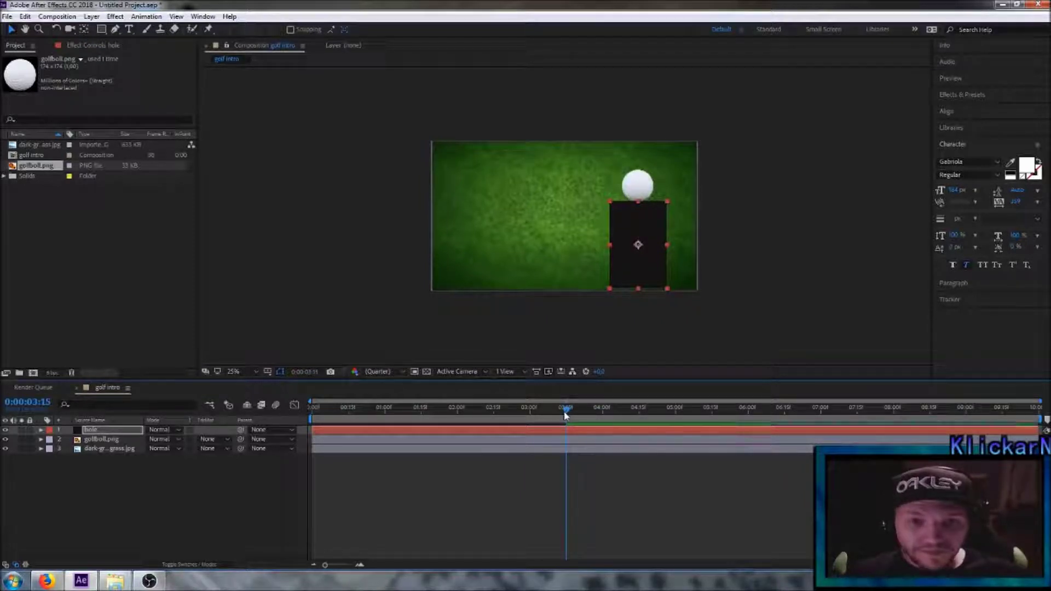
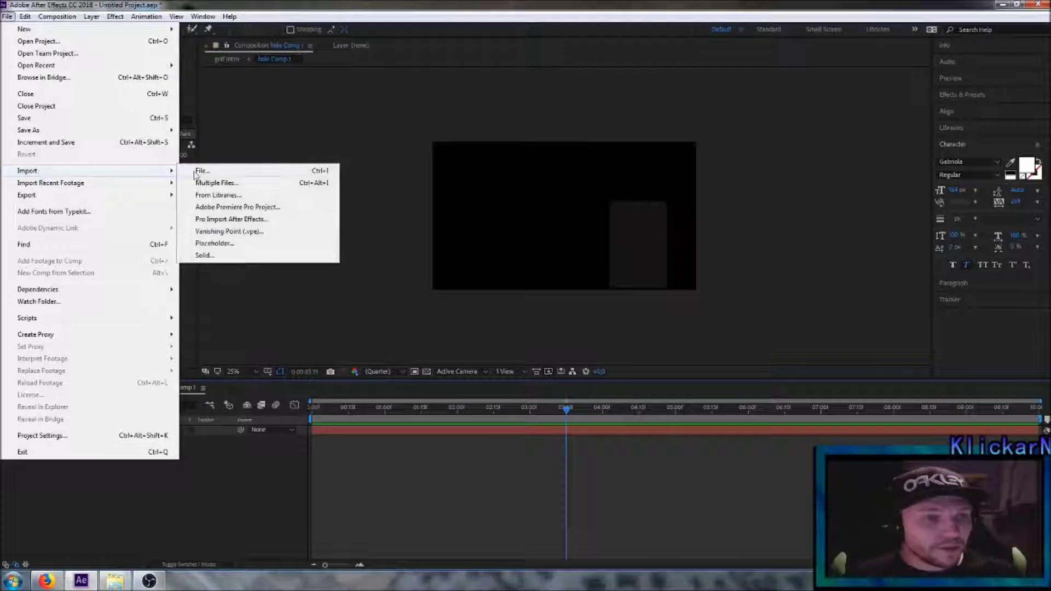
# Import dark-green-grass, place it beneath the hole layer in hole Comp 1, and scale it to fill the frame.
pyautogui.click(361, 159)
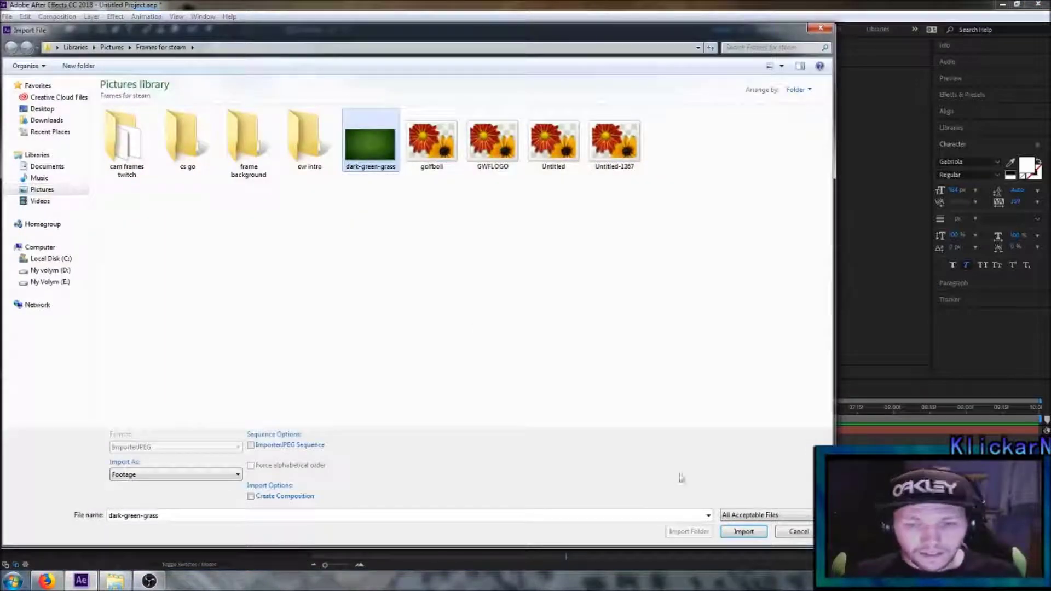
pyautogui.click(741, 532)
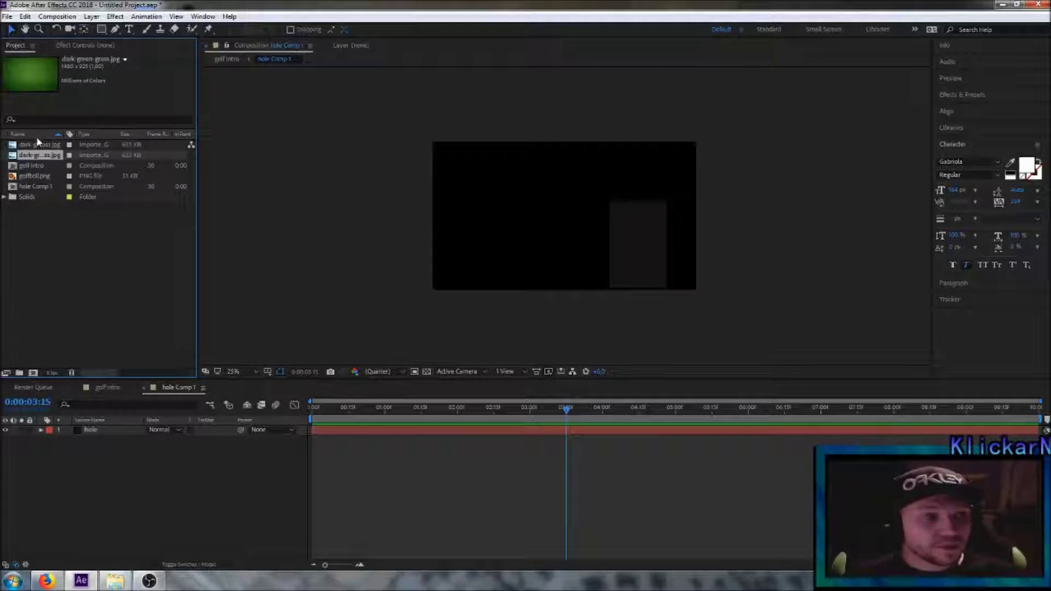
pyautogui.moveTo(42, 159); pyautogui.dragTo(82, 448)
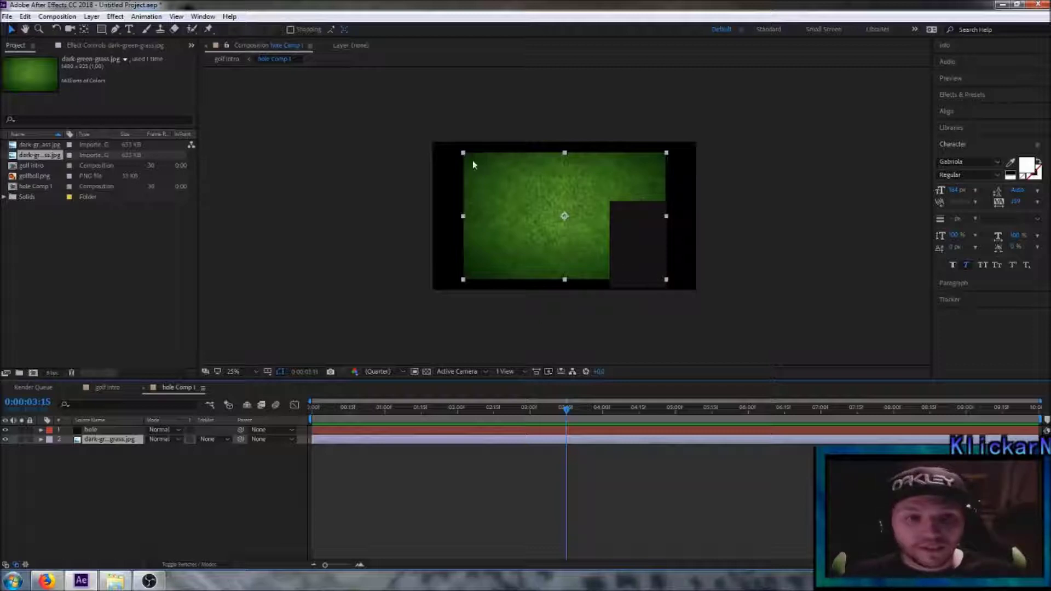
pyautogui.moveTo(465, 155); pyautogui.dragTo(433, 142)
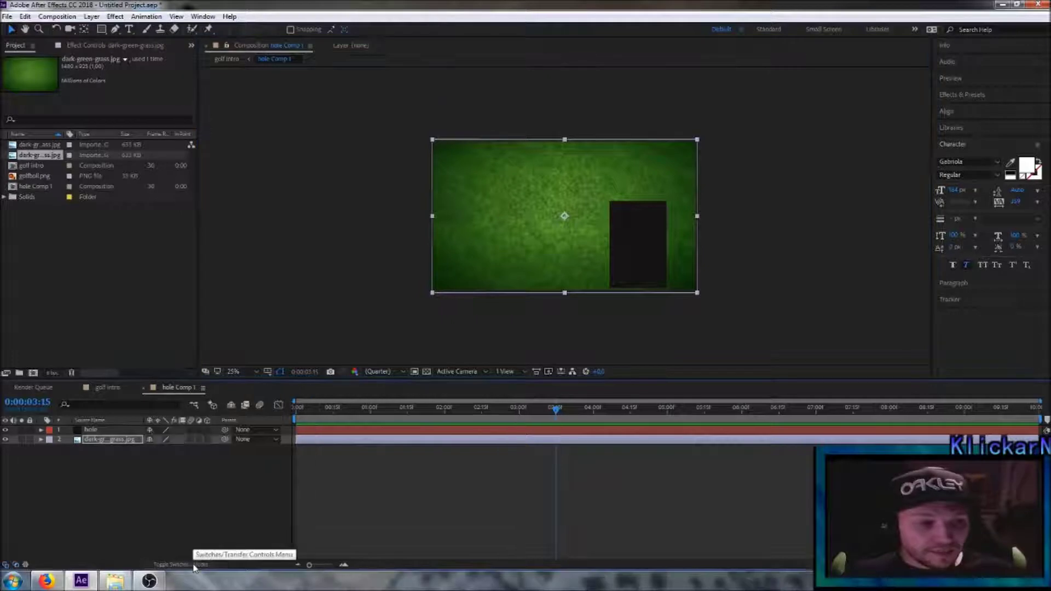
# Set the grass layer's track matte to Alpha Matte "hole" and check the result around 0:00:03:13 in the golf intro composition.
pyautogui.click(195, 565)
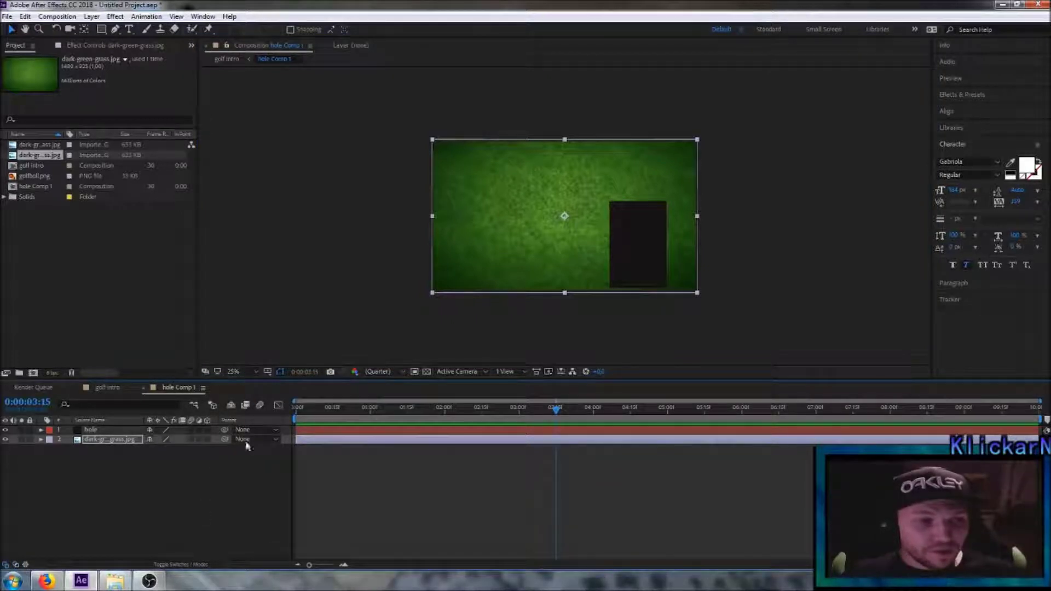
pyautogui.click(201, 565)
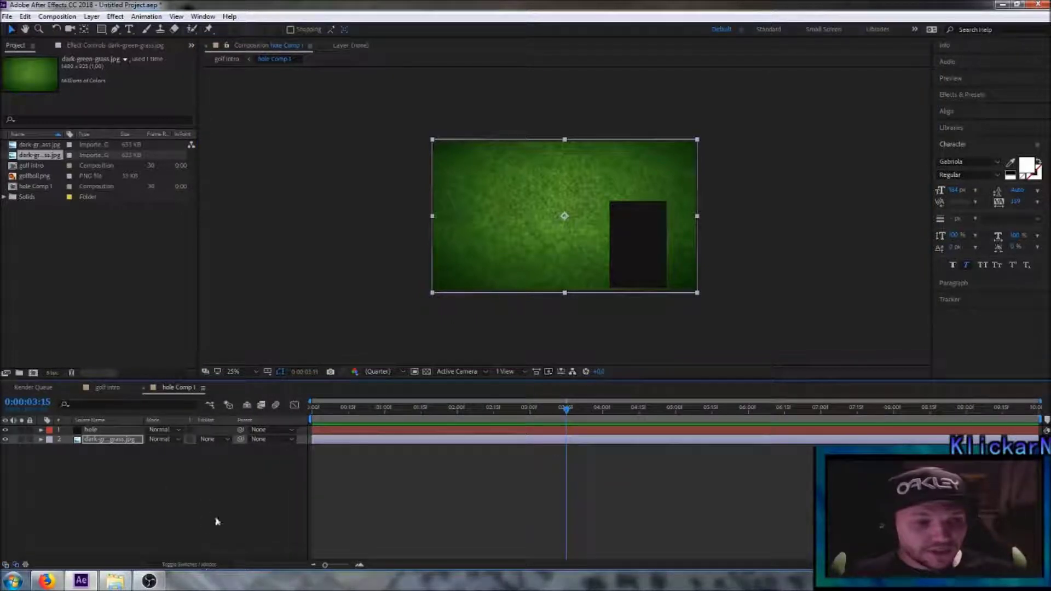
pyautogui.click(227, 440)
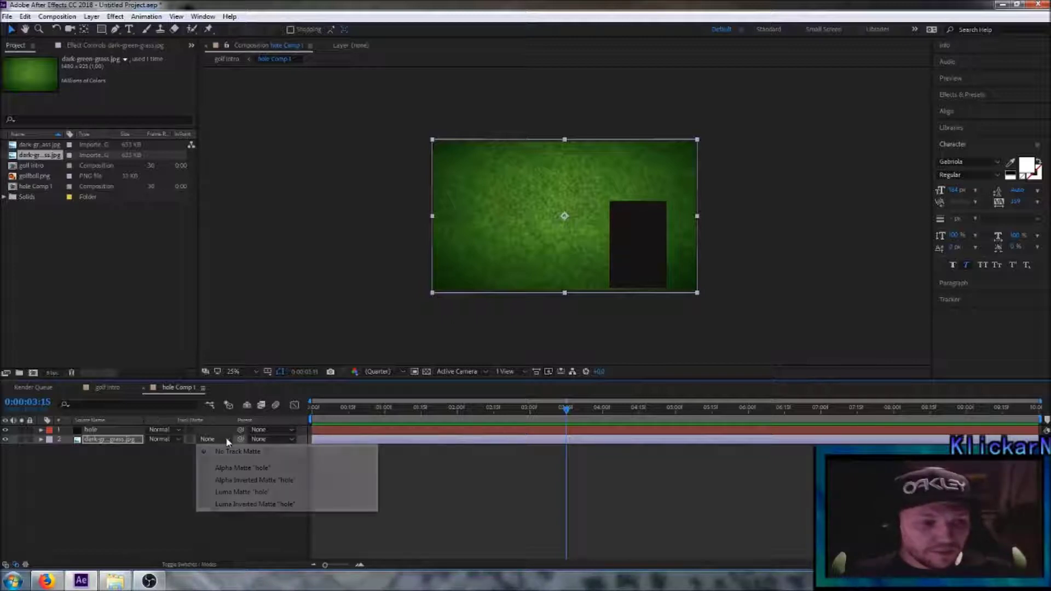
pyautogui.click(239, 469)
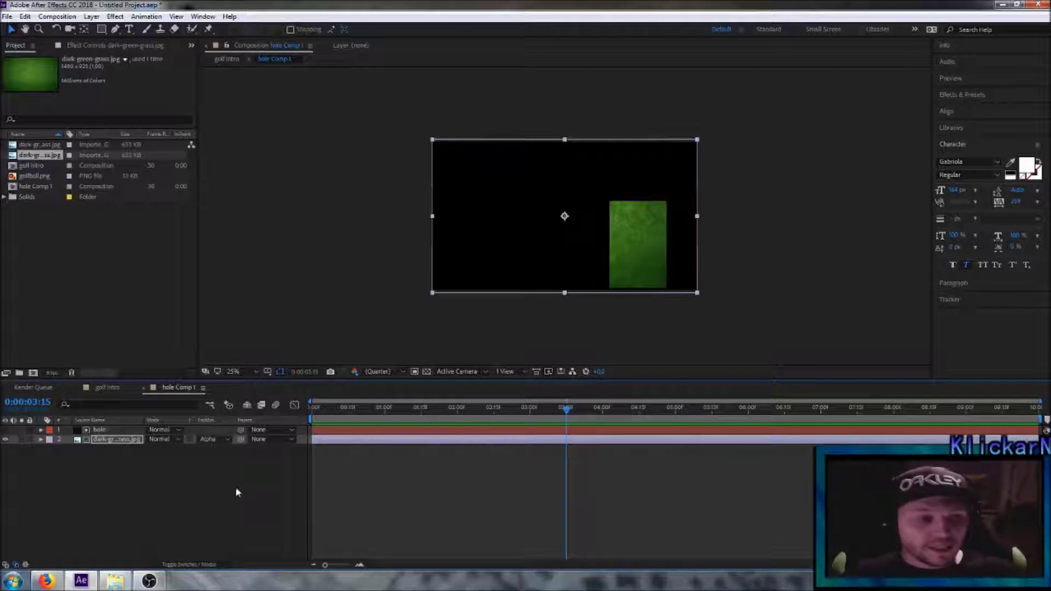
pyautogui.click(108, 387)
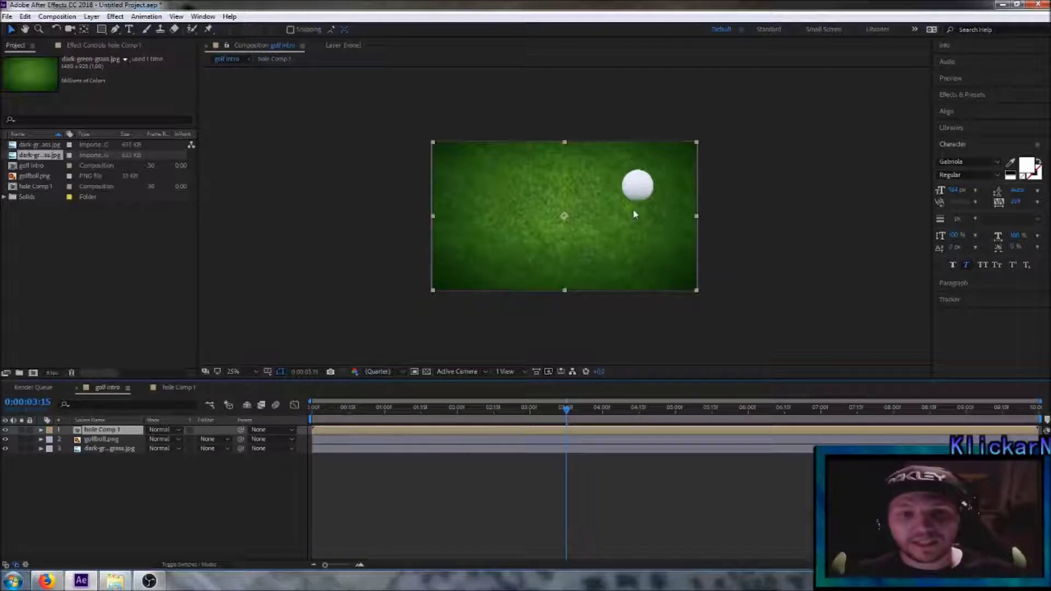
pyautogui.moveTo(566, 411)
pyautogui.mouseDown()
pyautogui.moveTo(340, 404)
pyautogui.moveTo(521, 397)
pyautogui.moveTo(604, 407)
pyautogui.moveTo(532, 399)
pyautogui.moveTo(562, 413)
pyautogui.mouseUp()
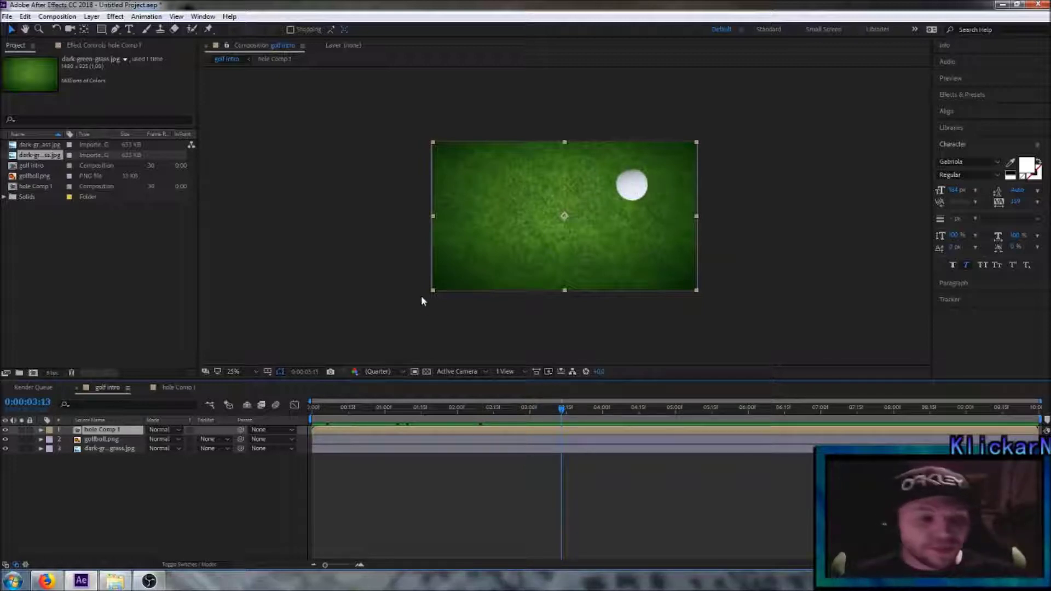
# Add a text layer reading "Name" to golf intro and place it just left of the golf ball, at the ball's height.
pyautogui.click(165, 491)
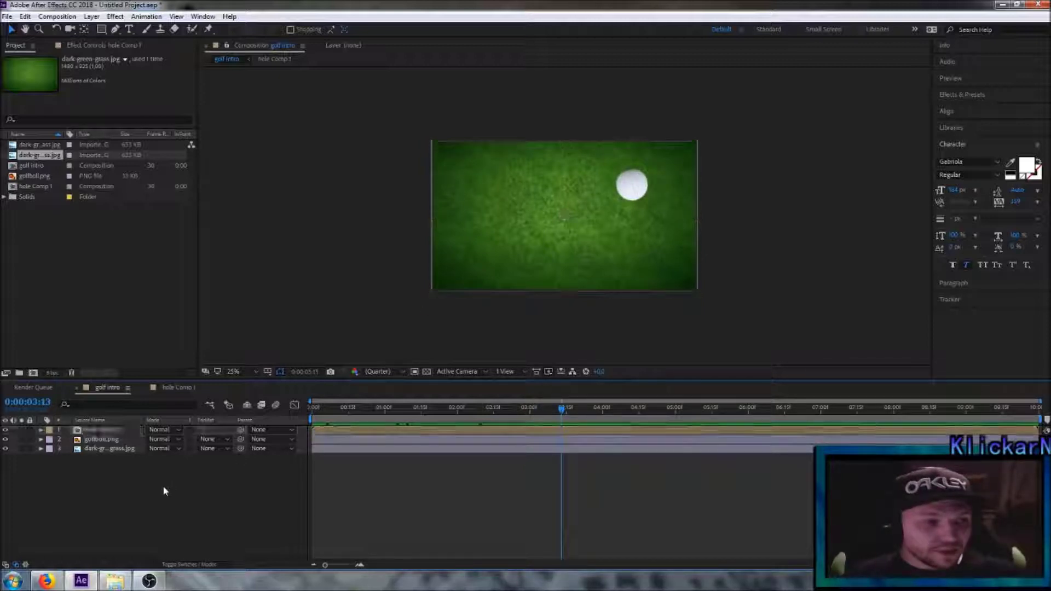
pyautogui.rightClick(144, 492)
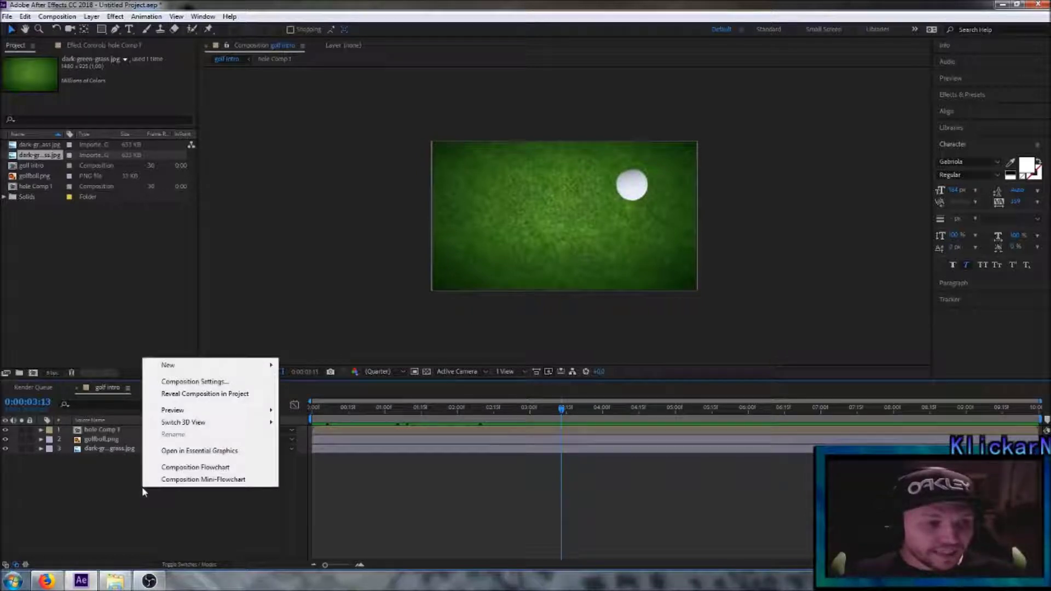
pyautogui.moveTo(192, 364)
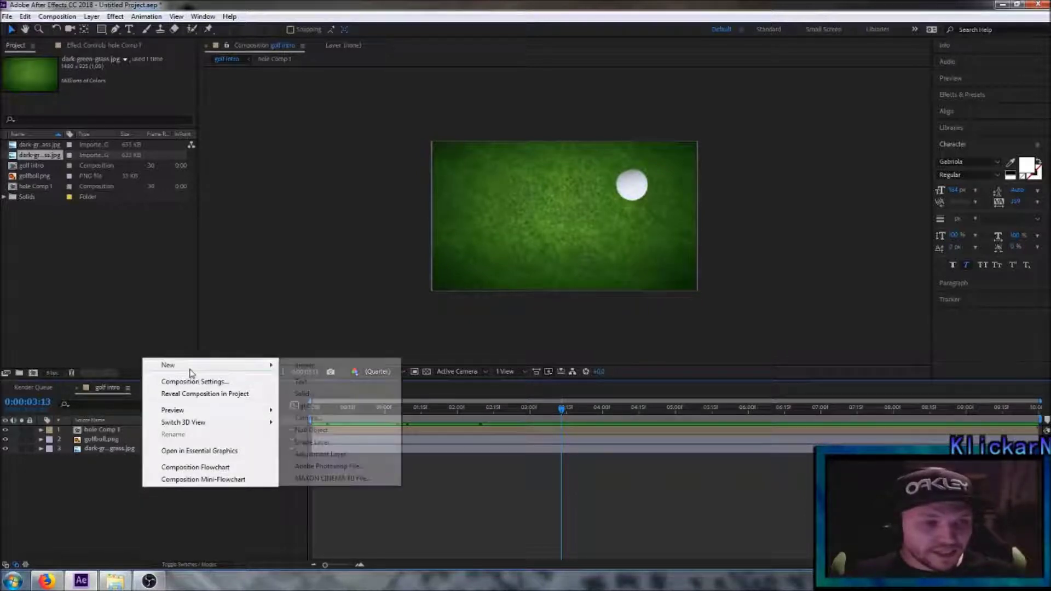
pyautogui.click(300, 383)
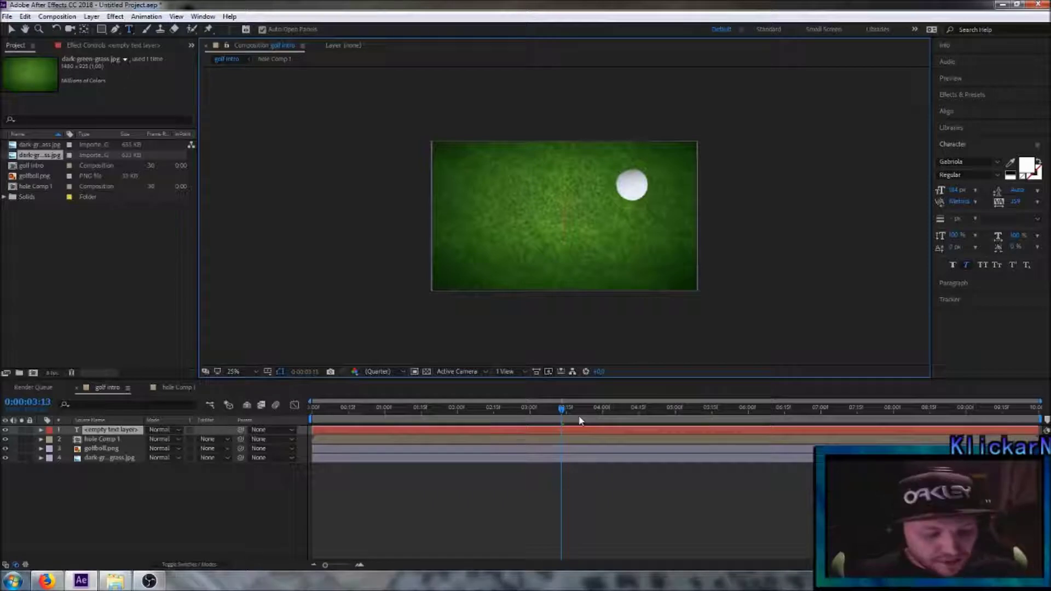
pyautogui.write('Name')
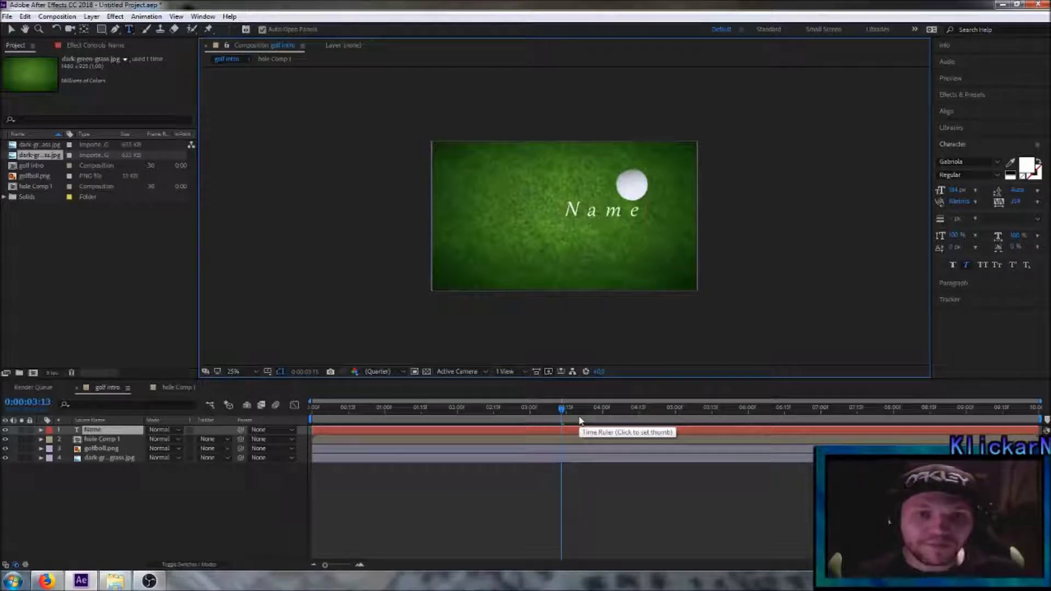
pyautogui.click(12, 31)
pyautogui.moveTo(596, 208); pyautogui.dragTo(546, 188)
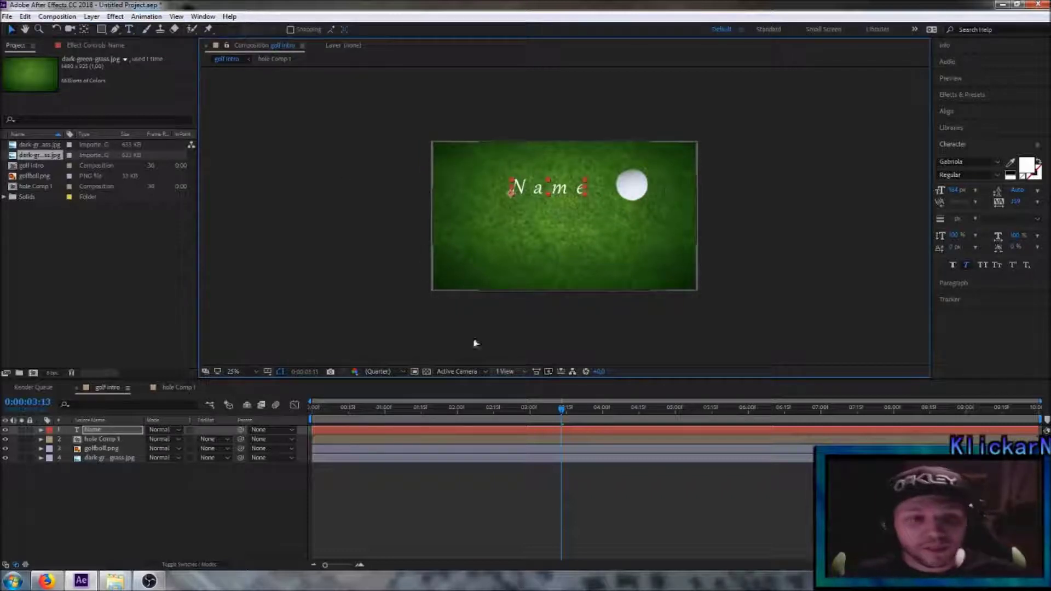
# Scrub through the golf ball's movement past the Name text, going back to 0:00:00:00.
pyautogui.click(558, 410)
pyautogui.moveTo(553, 409); pyautogui.dragTo(554, 383)
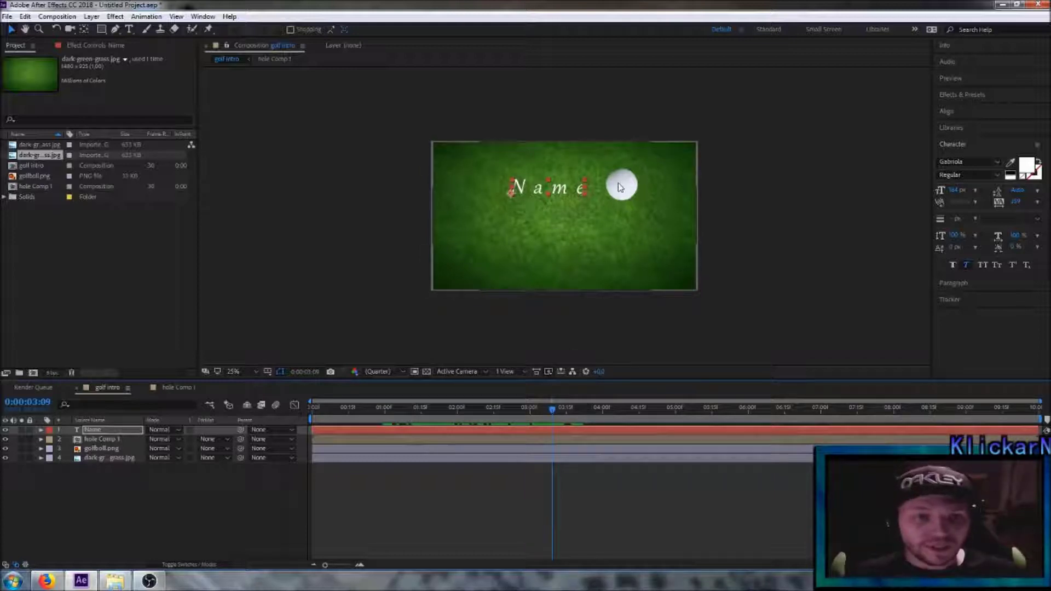
pyautogui.moveTo(551, 409); pyautogui.dragTo(300, 418)
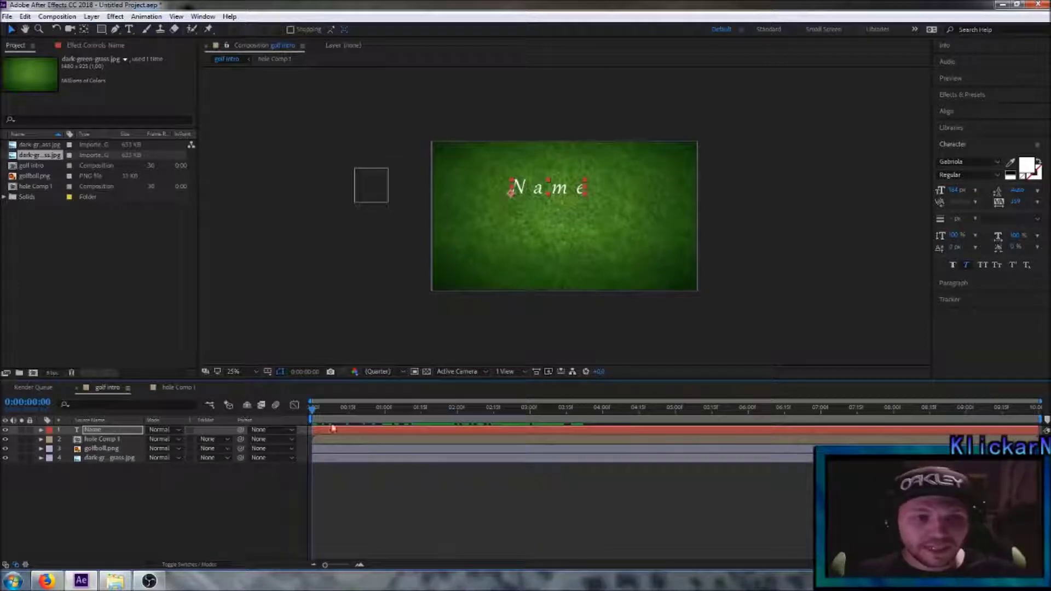
# With no layer selected, create a white rectangle shape layer that covers the whole golf intro frame.
pyautogui.click(256, 498)
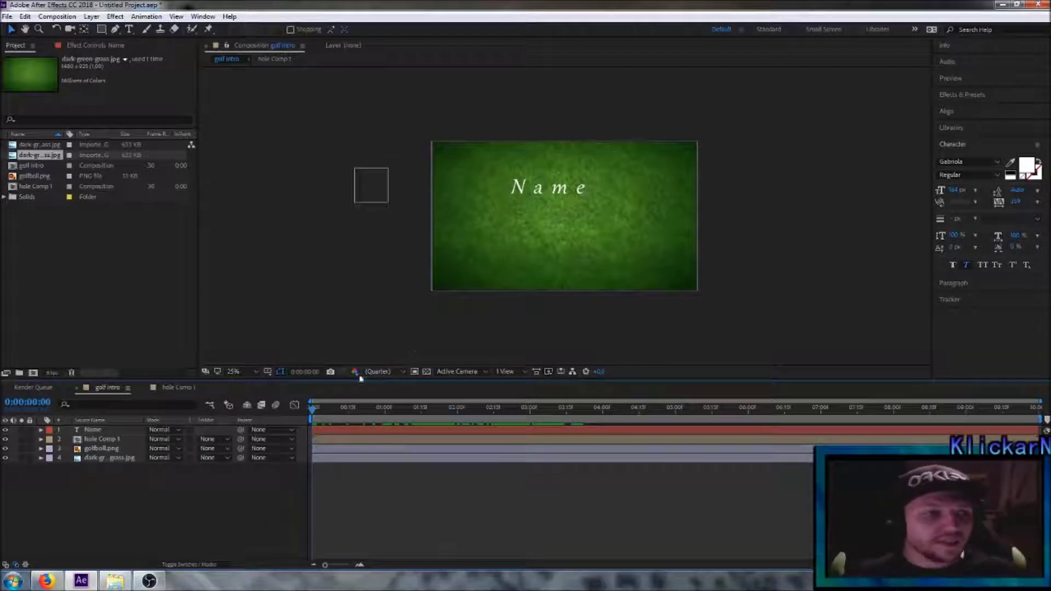
pyautogui.click(102, 458)
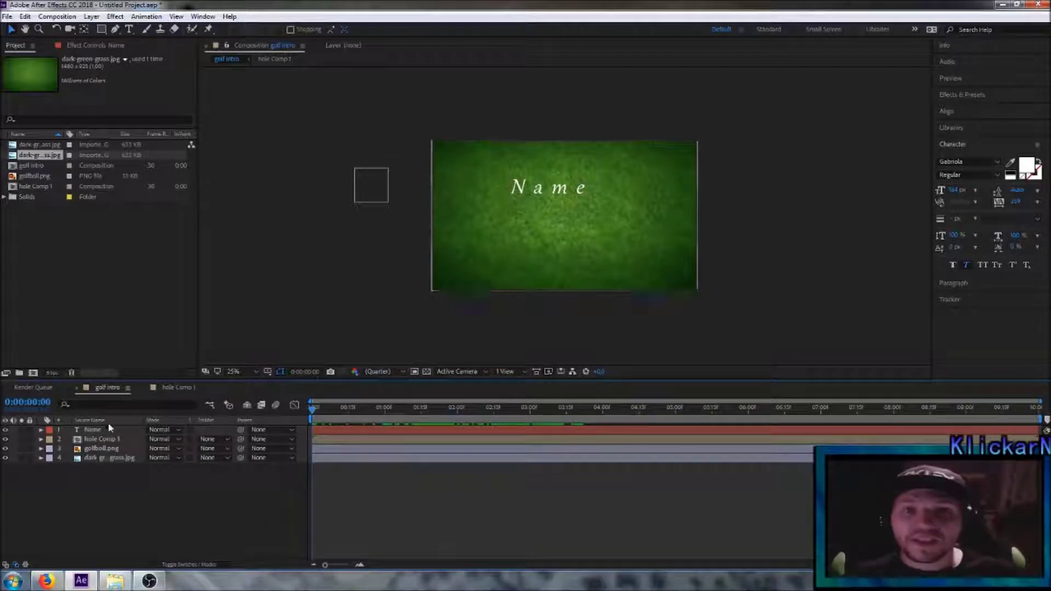
pyautogui.click(126, 503)
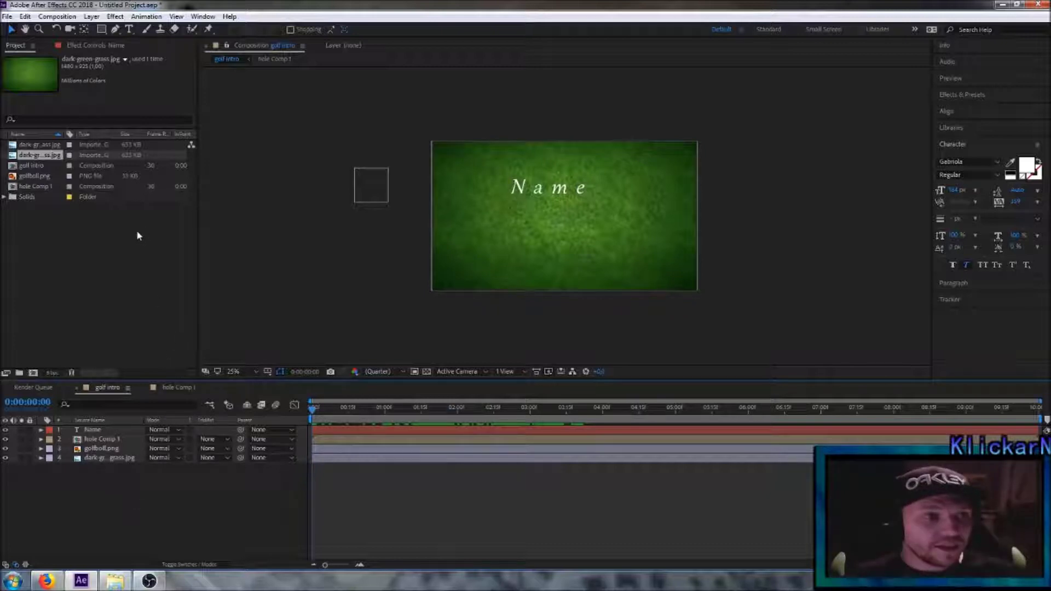
pyautogui.doubleClick(101, 30)
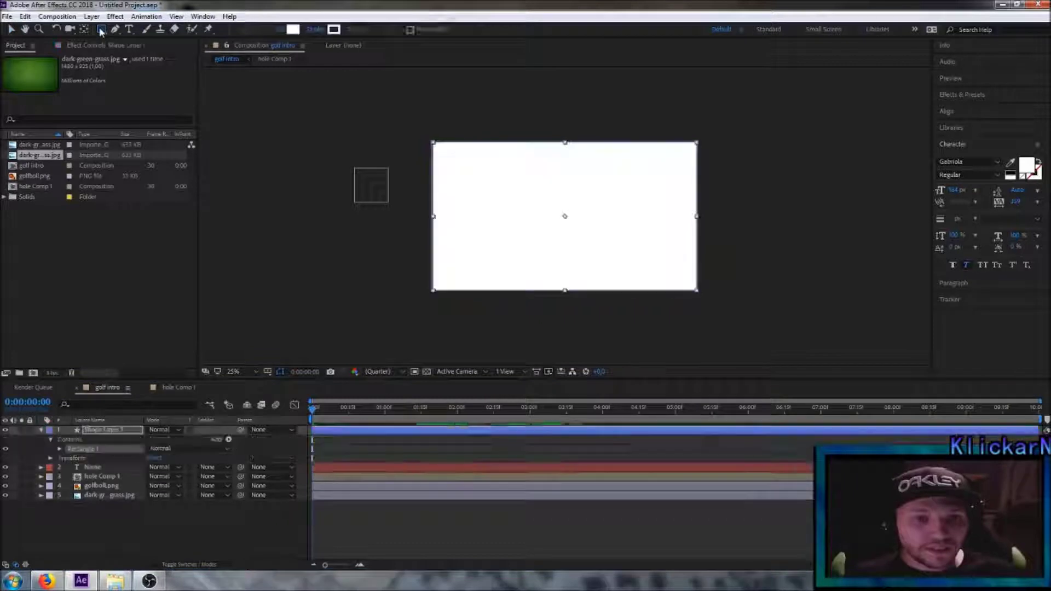
# Shrink the white rectangle into a narrow horizontal bar and move it so it fully covers the Name text.
pyautogui.moveTo(567, 147); pyautogui.dragTo(564, 206)
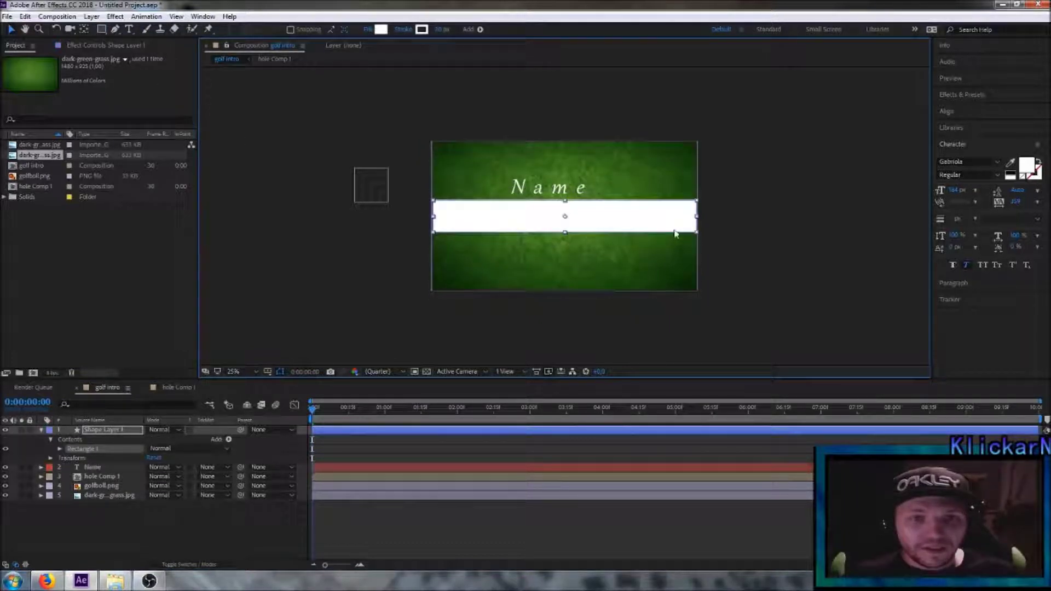
pyautogui.moveTo(697, 219); pyautogui.dragTo(657, 222)
pyautogui.moveTo(593, 226); pyautogui.dragTo(550, 192)
pyautogui.moveTo(447, 184); pyautogui.dragTo(461, 188)
pyautogui.moveTo(543, 190); pyautogui.dragTo(534, 189)
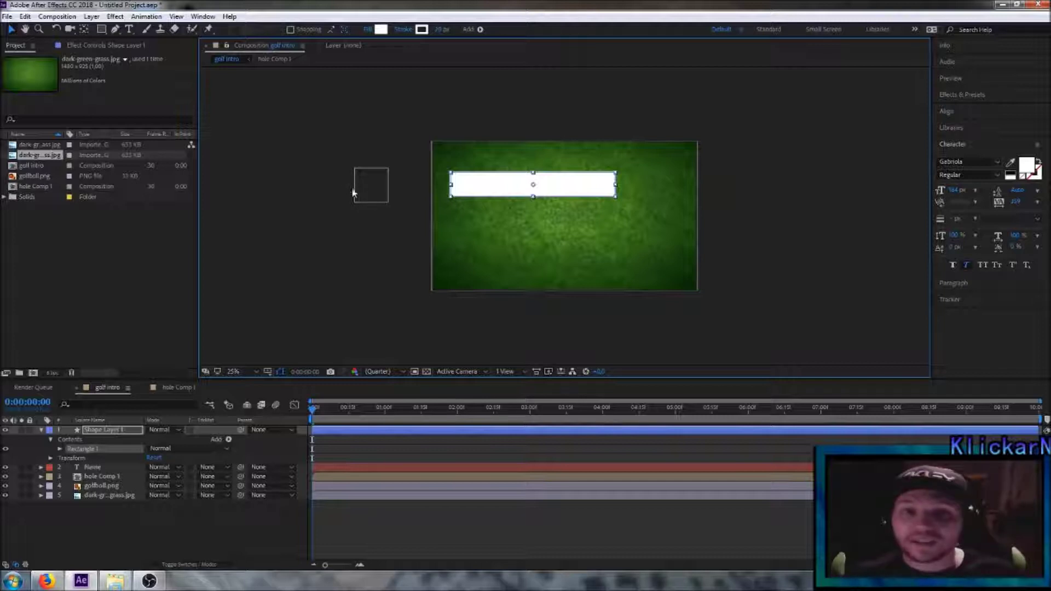
# Keyframe the rectangle's Position at 0:00:00:00 with X about -943, placing the bar outside the frame just left of the golf ball.
pyautogui.click(51, 459)
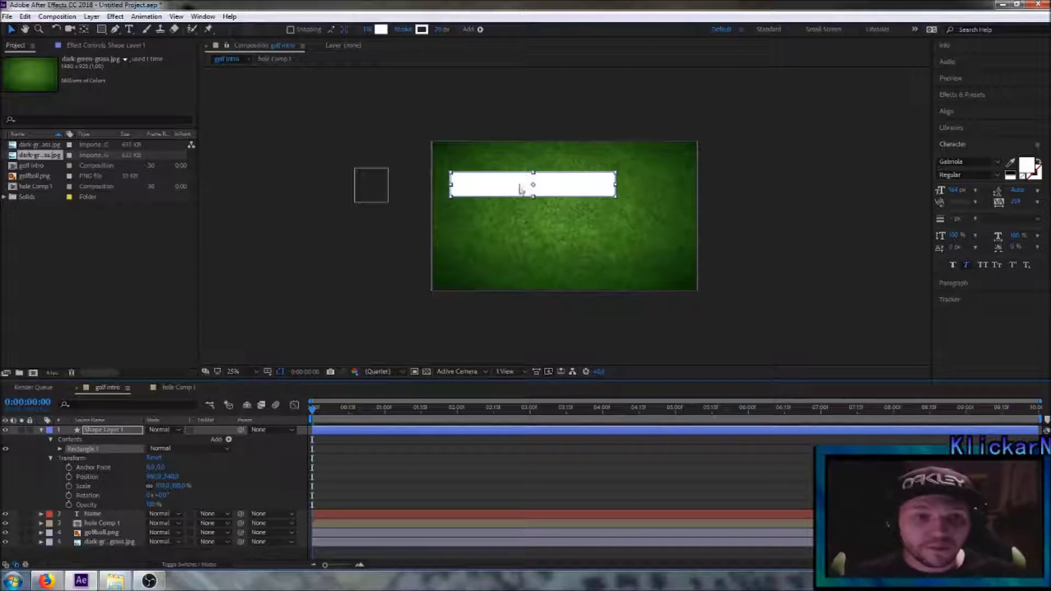
pyautogui.click(69, 478)
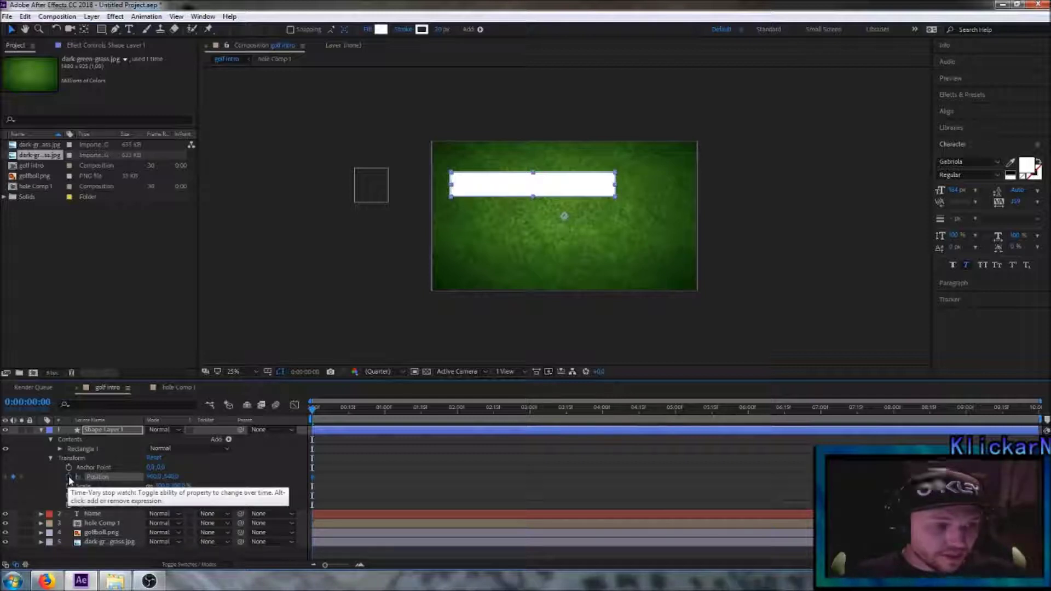
pyautogui.moveTo(154, 478); pyautogui.dragTo(88, 483)
pyautogui.moveTo(153, 478); pyautogui.dragTo(23, 471)
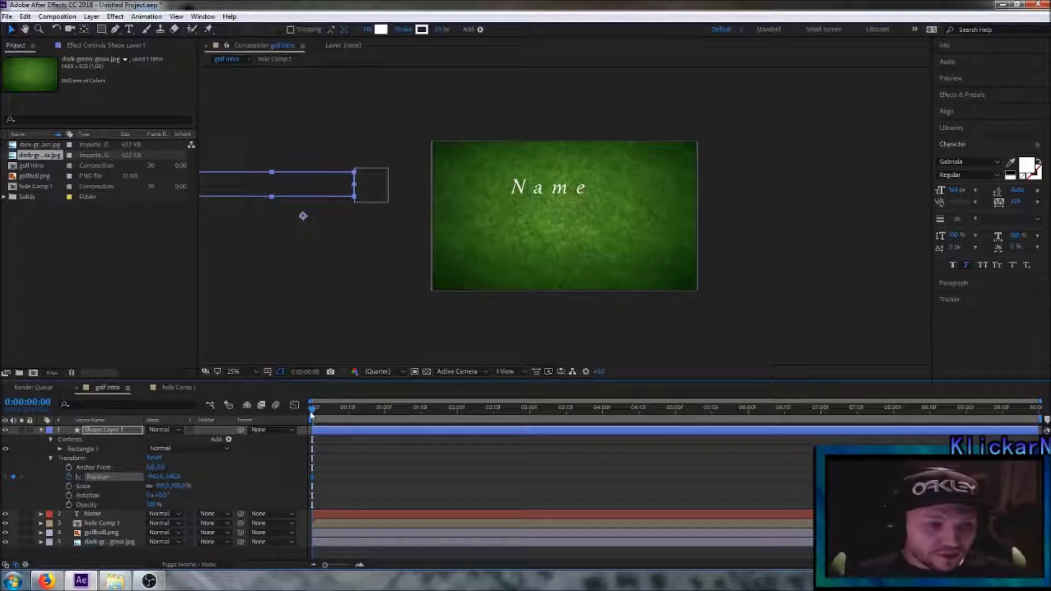
# At 0:00:03:15, keyframe the rectangle's Position with X about 1012 so its right edge meets the ball, and check the frames just after.
pyautogui.moveTo(313, 412); pyautogui.dragTo(567, 409)
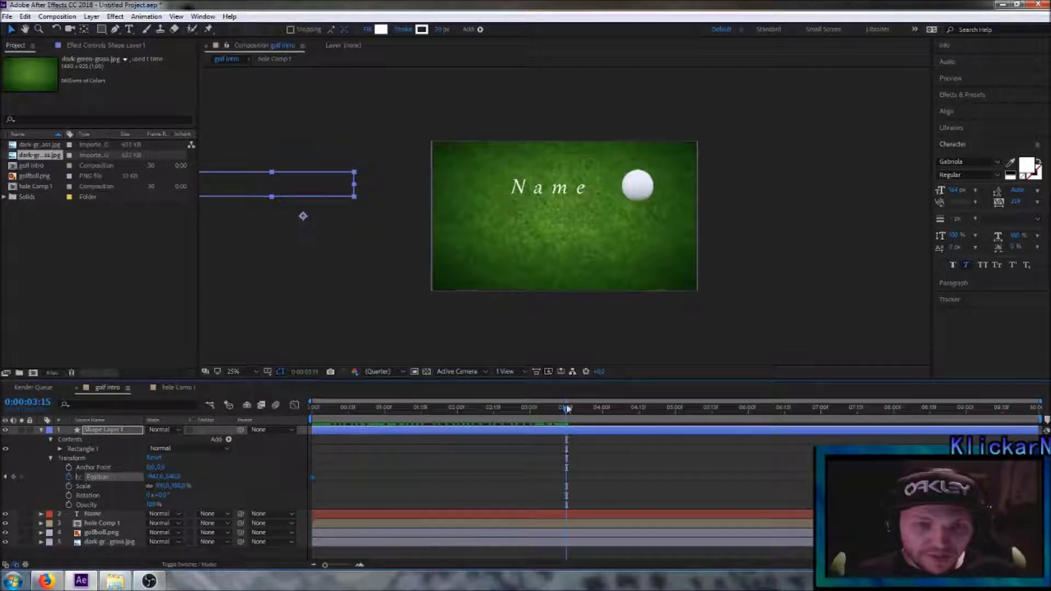
pyautogui.moveTo(151, 482); pyautogui.dragTo(442, 482)
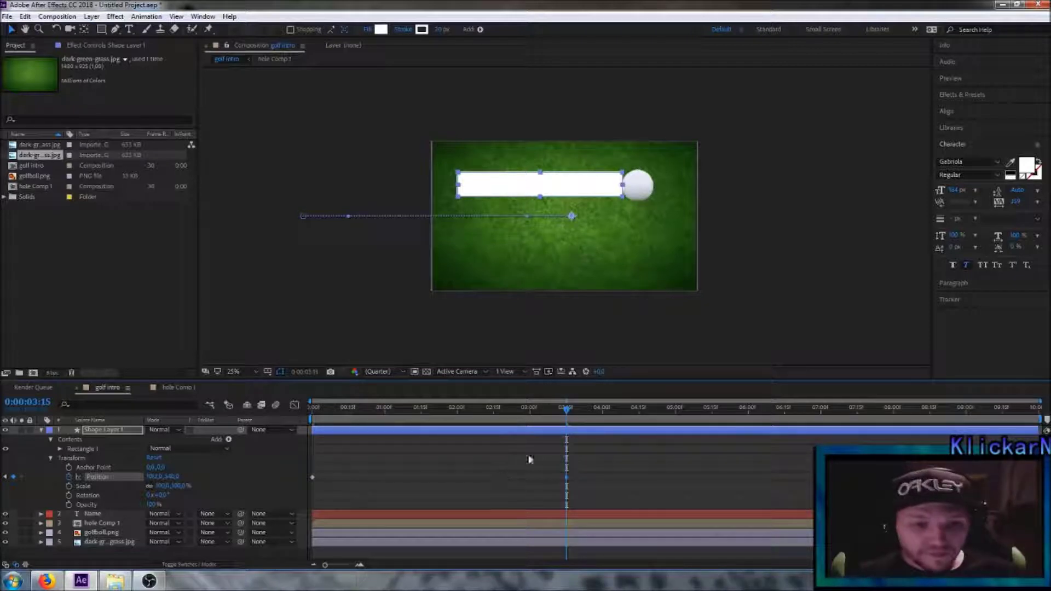
pyautogui.moveTo(567, 412); pyautogui.dragTo(599, 439)
pyautogui.moveTo(582, 433); pyautogui.dragTo(571, 422)
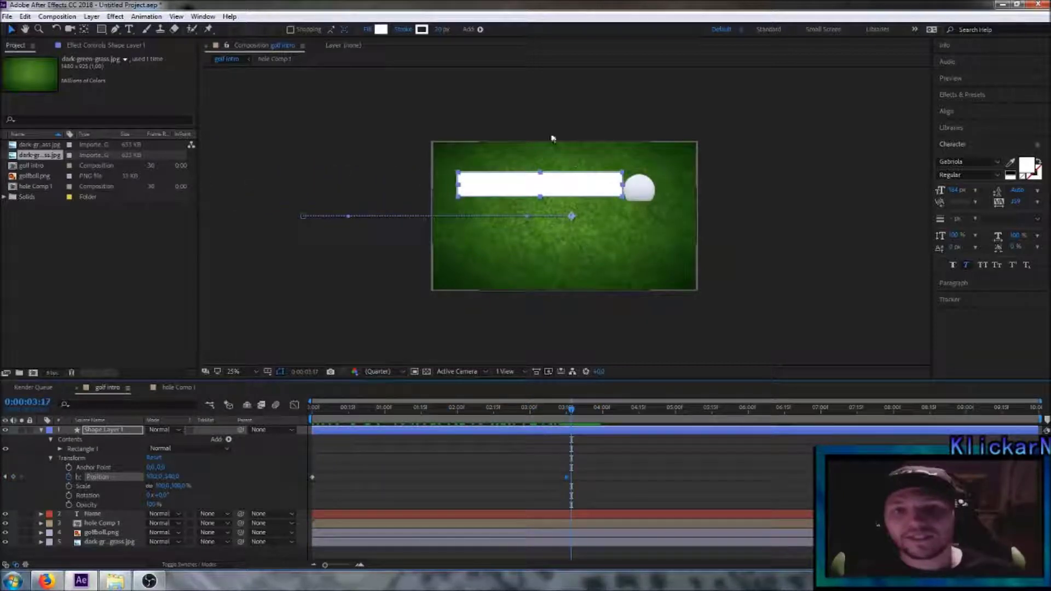
pyautogui.moveTo(574, 410); pyautogui.dragTo(570, 413)
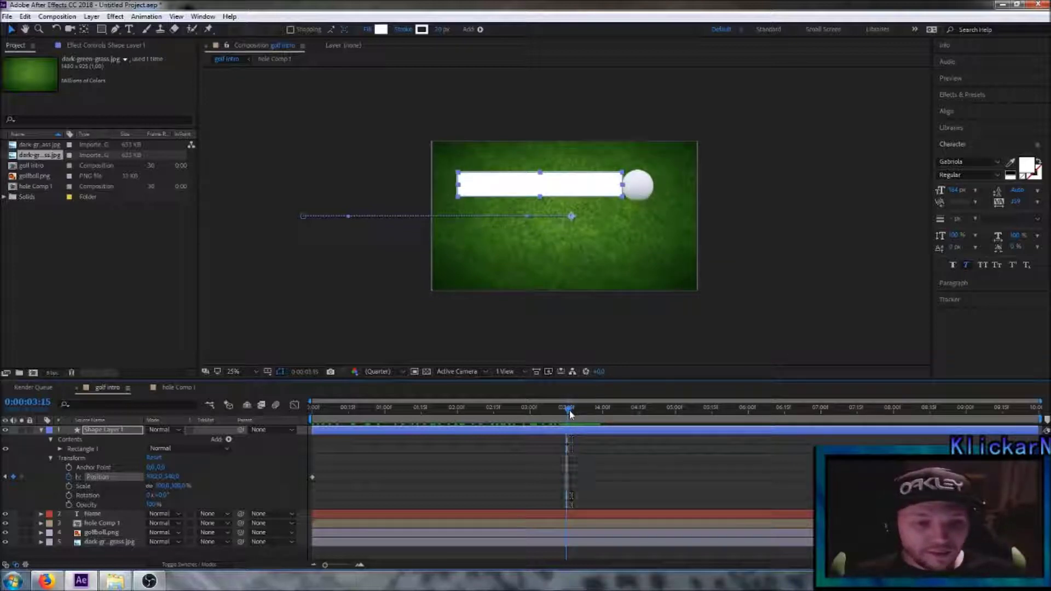
# Set the Name layer's track matte to Alpha Matte "Shape Layer 1" and preview the text reveal up to 0:00:04:01.
pyautogui.click(41, 430)
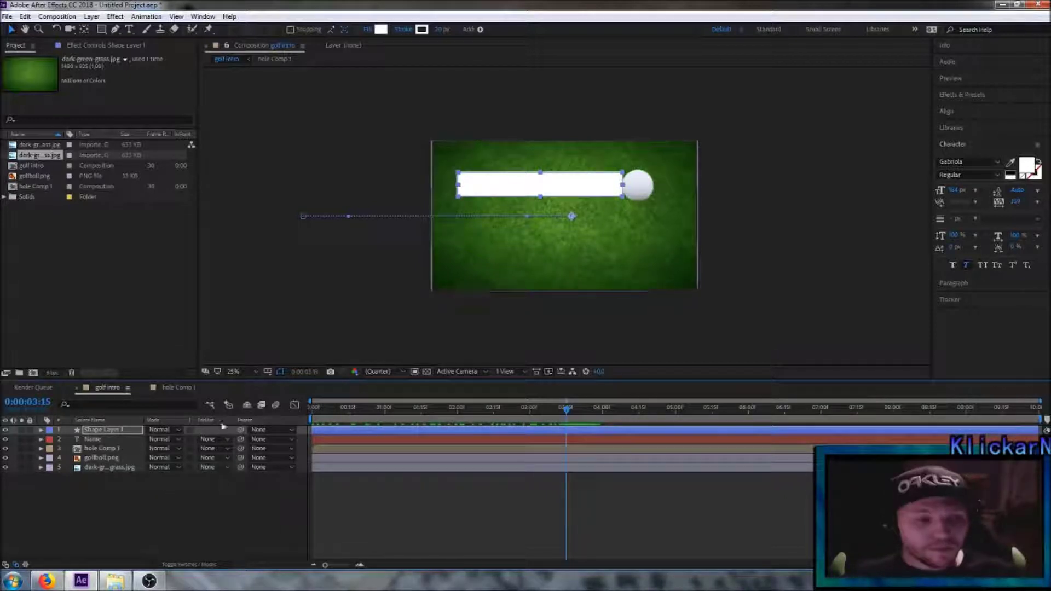
pyautogui.click(185, 567)
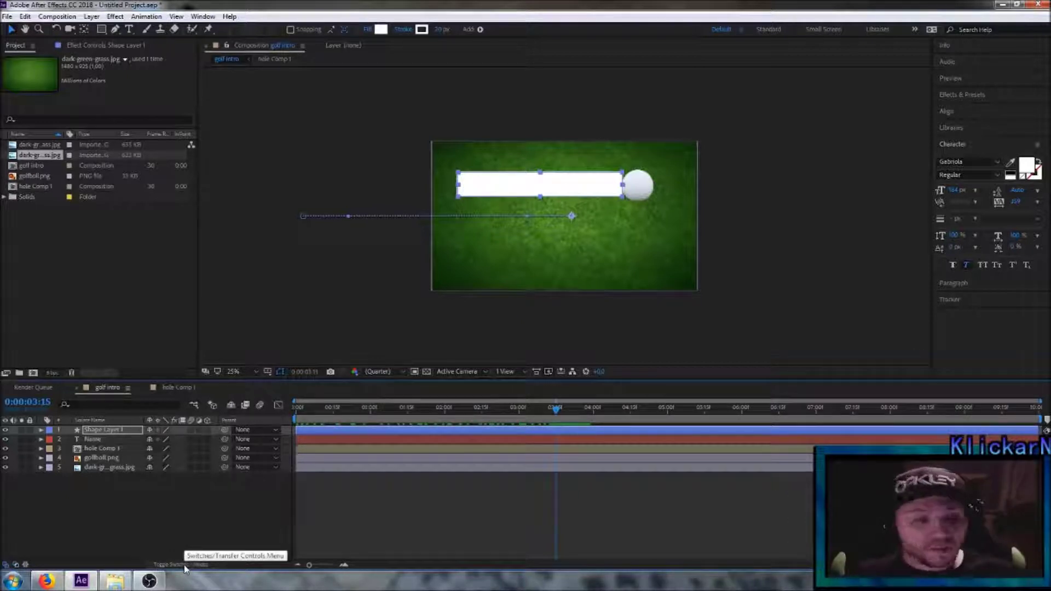
pyautogui.click(185, 567)
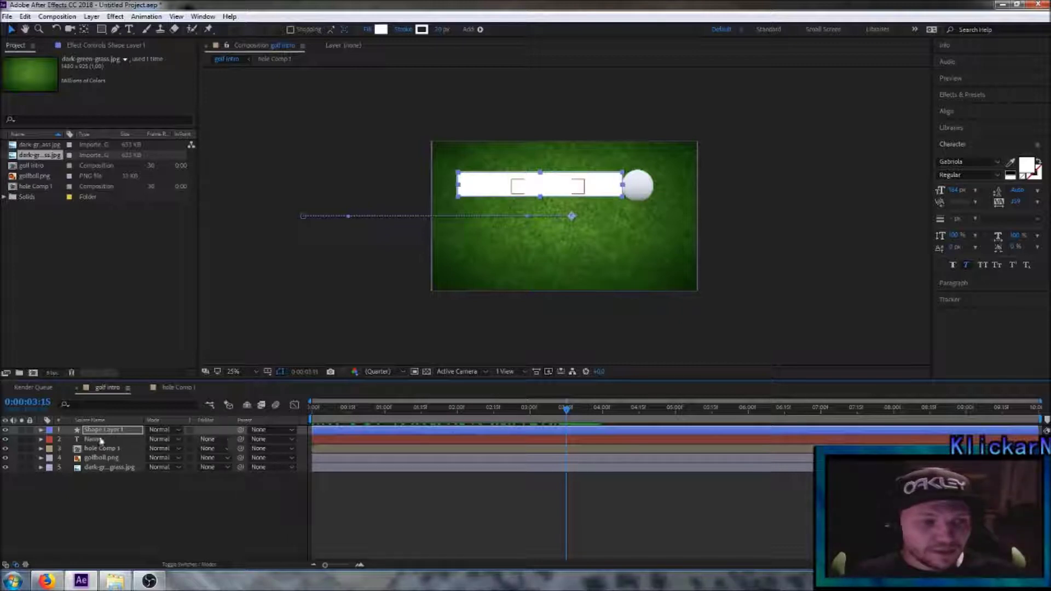
pyautogui.click(214, 440)
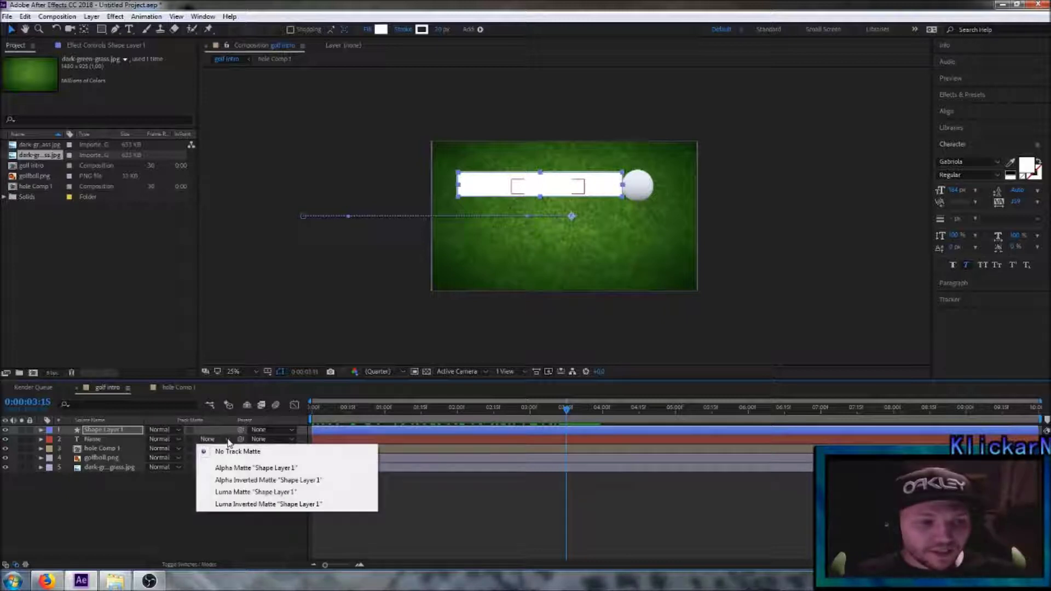
pyautogui.click(251, 468)
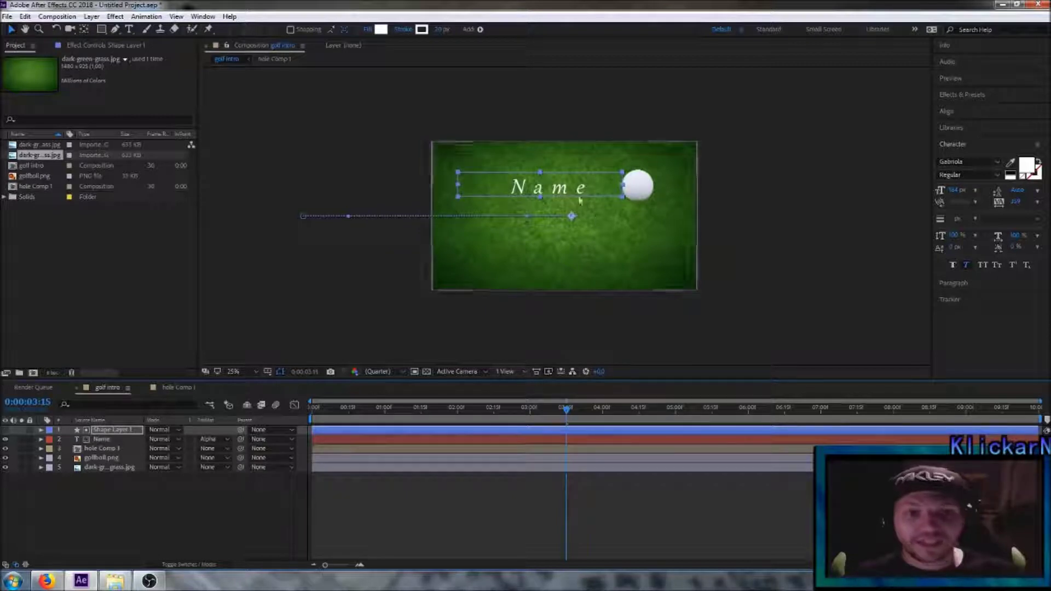
pyautogui.click(255, 498)
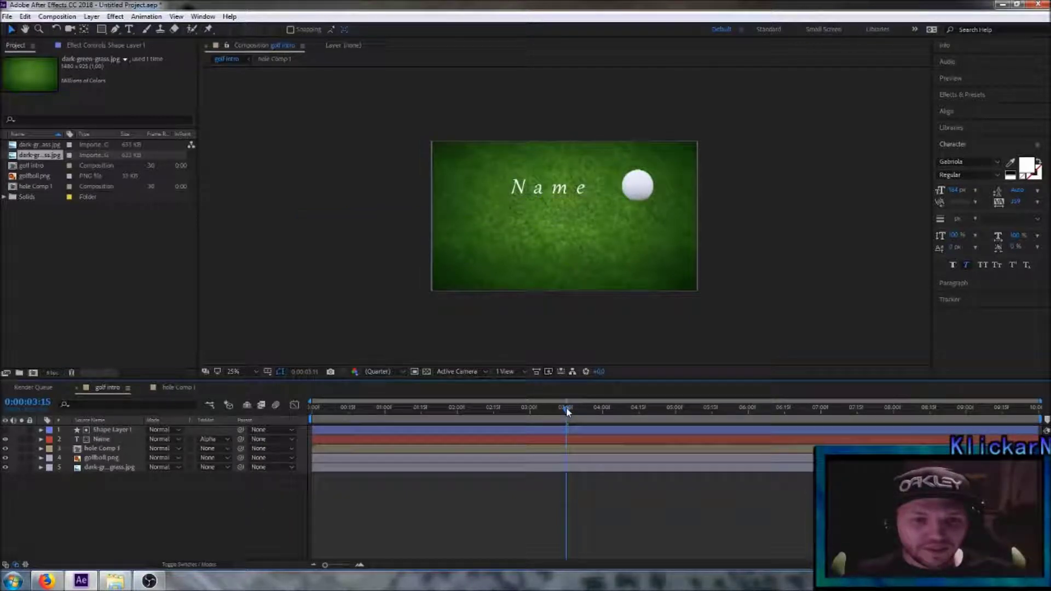
pyautogui.moveTo(567, 410); pyautogui.dragTo(605, 416)
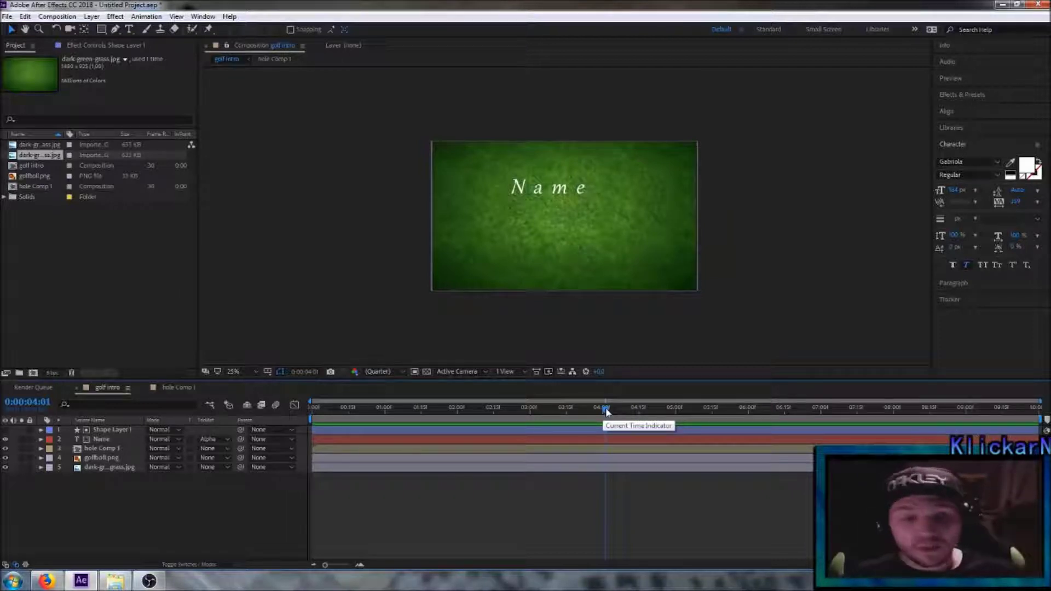
# Replace the Name text layer with the imported GWFLOGO image, placed directly beneath Shape Layer 1.
pyautogui.click(105, 443)
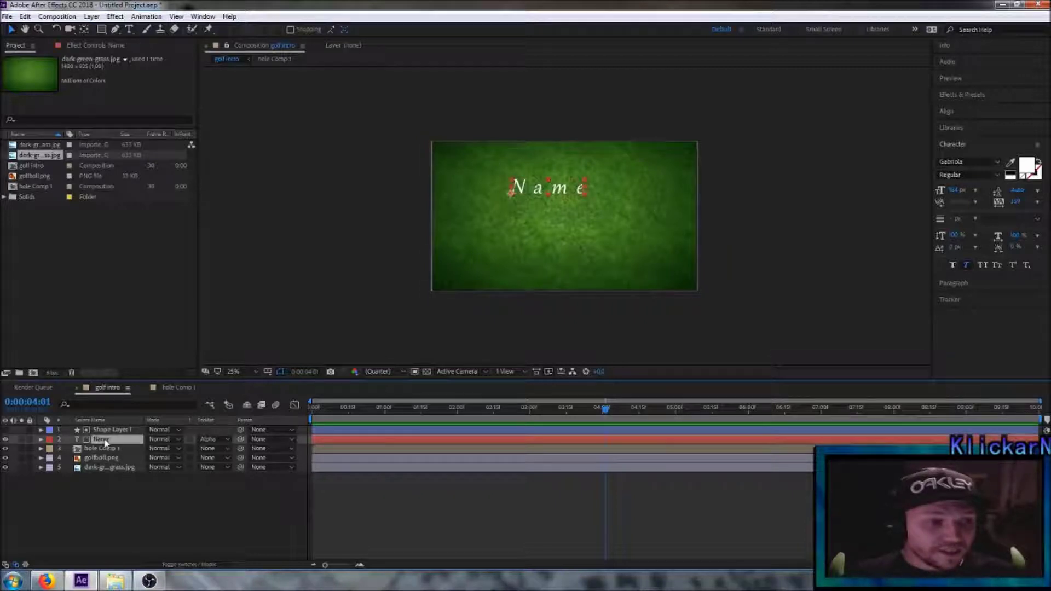
pyautogui.press('Delete')
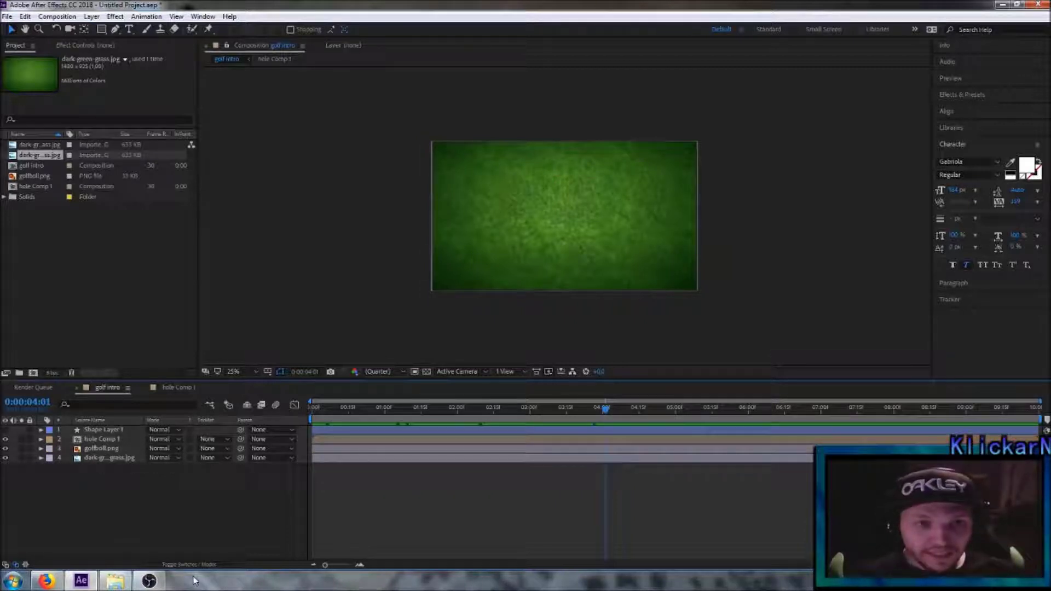
pyautogui.click(7, 17)
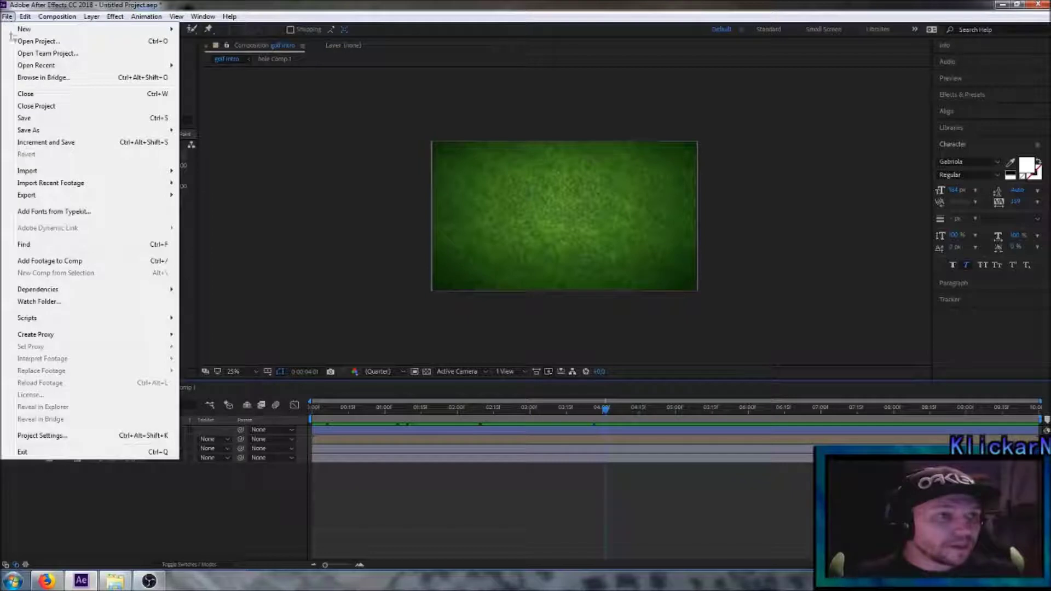
pyautogui.moveTo(38, 172)
pyautogui.click(211, 172)
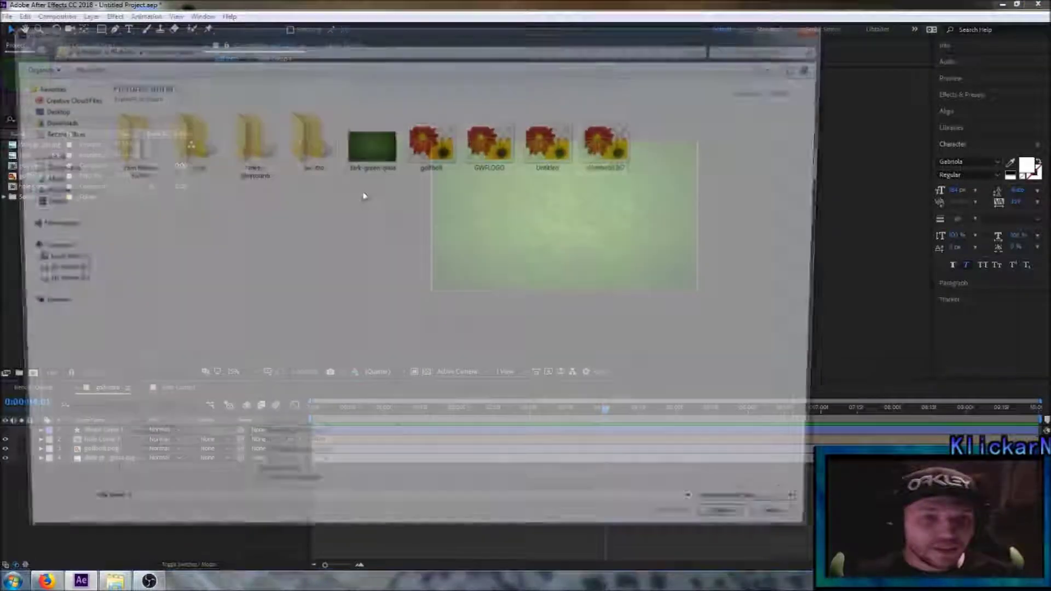
pyautogui.click(507, 158)
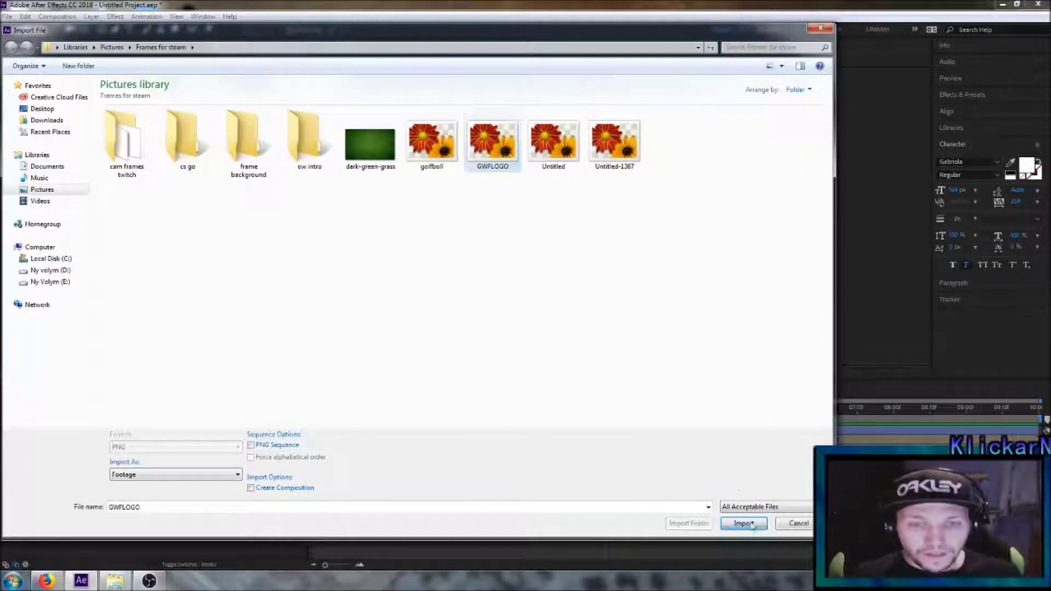
pyautogui.click(744, 523)
pyautogui.moveTo(44, 189); pyautogui.dragTo(110, 436)
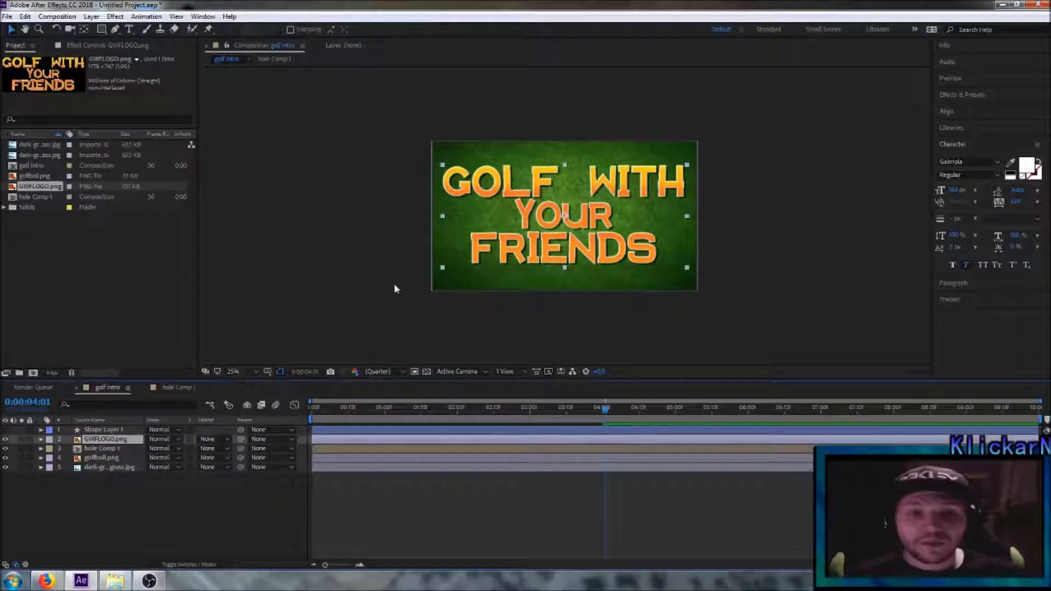
# Squash the logo to about bar height and half its width, and place it just left of the golf ball as seen at 0:00:03:07.
pyautogui.moveTo(567, 169); pyautogui.dragTo(567, 199)
pyautogui.moveTo(689, 219); pyautogui.dragTo(633, 219)
pyautogui.moveTo(566, 206)
pyautogui.mouseDown()
pyautogui.moveTo(542, 192)
pyautogui.moveTo(552, 196)
pyautogui.mouseUp()
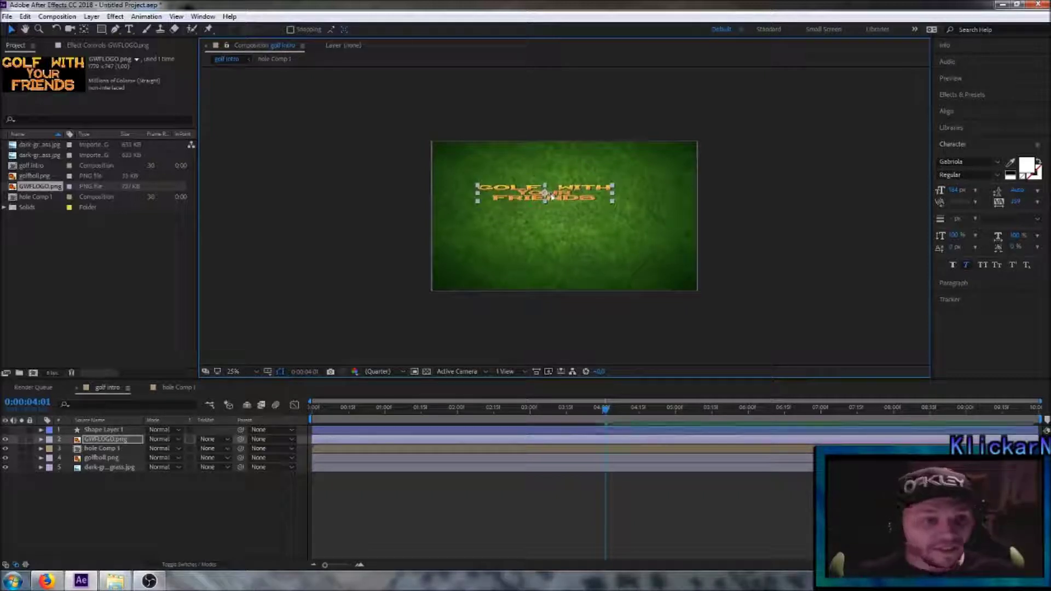
pyautogui.click(179, 510)
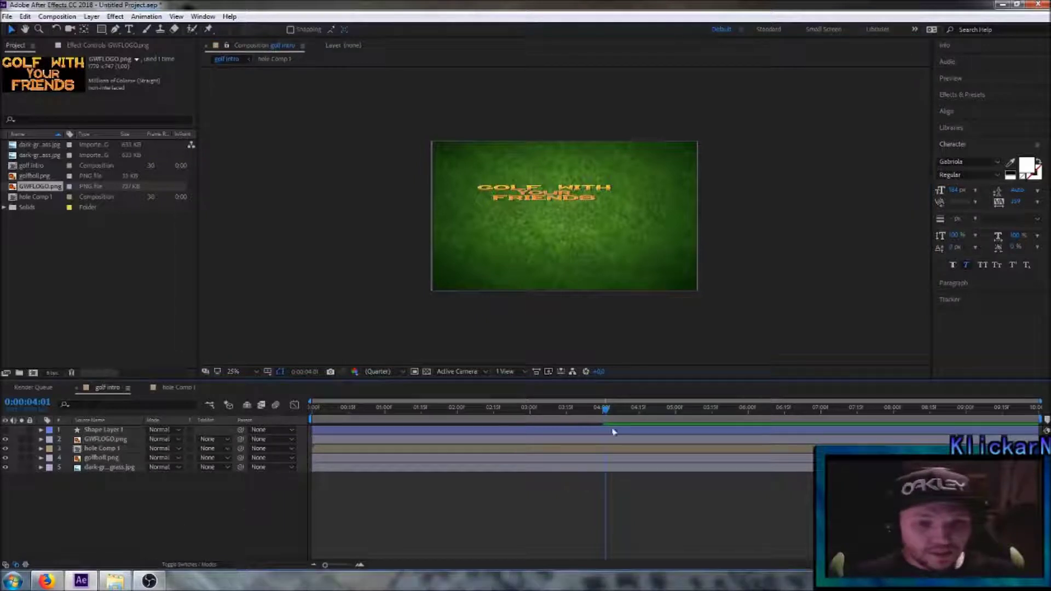
pyautogui.moveTo(604, 410); pyautogui.dragTo(547, 409)
pyautogui.moveTo(543, 195); pyautogui.dragTo(530, 186)
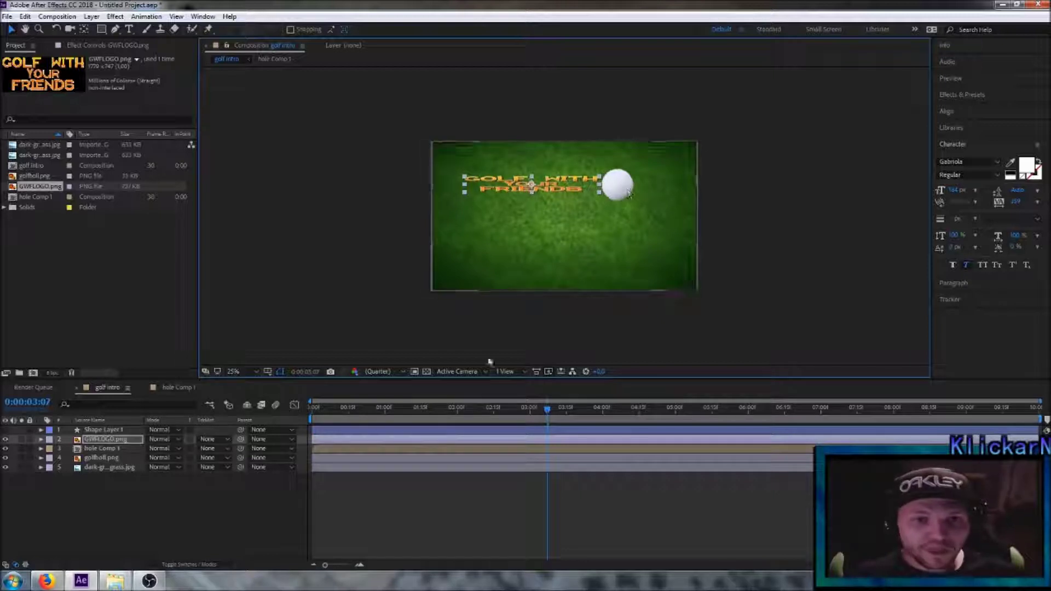
pyautogui.click(197, 508)
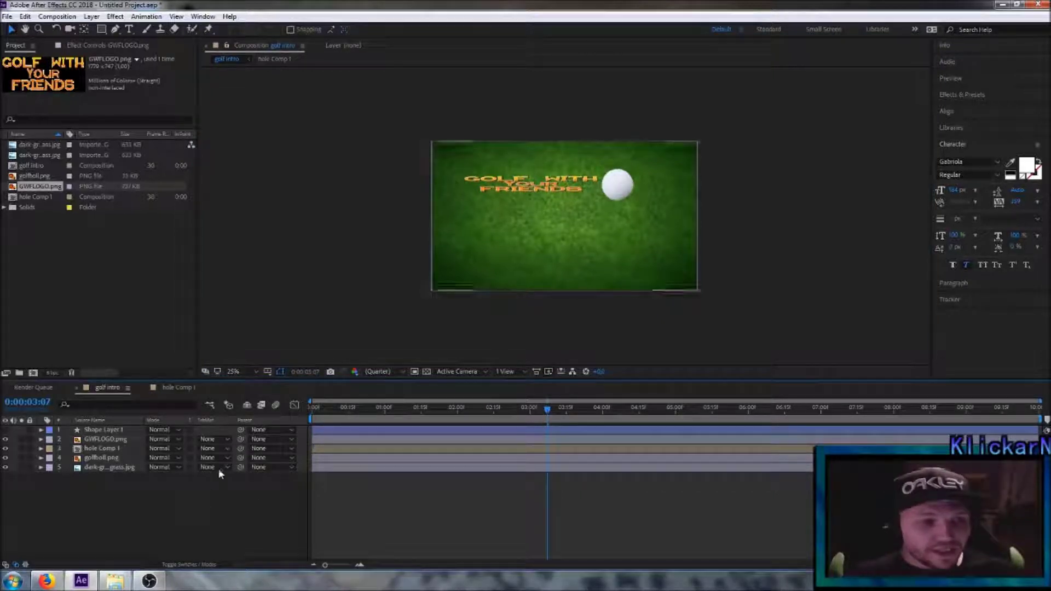
# Set the GWFLOGO.png layer's track matte to Alpha Matte "Shape Layer 1" and preview the reveal up to 0:00:04:04.
pyautogui.click(226, 439)
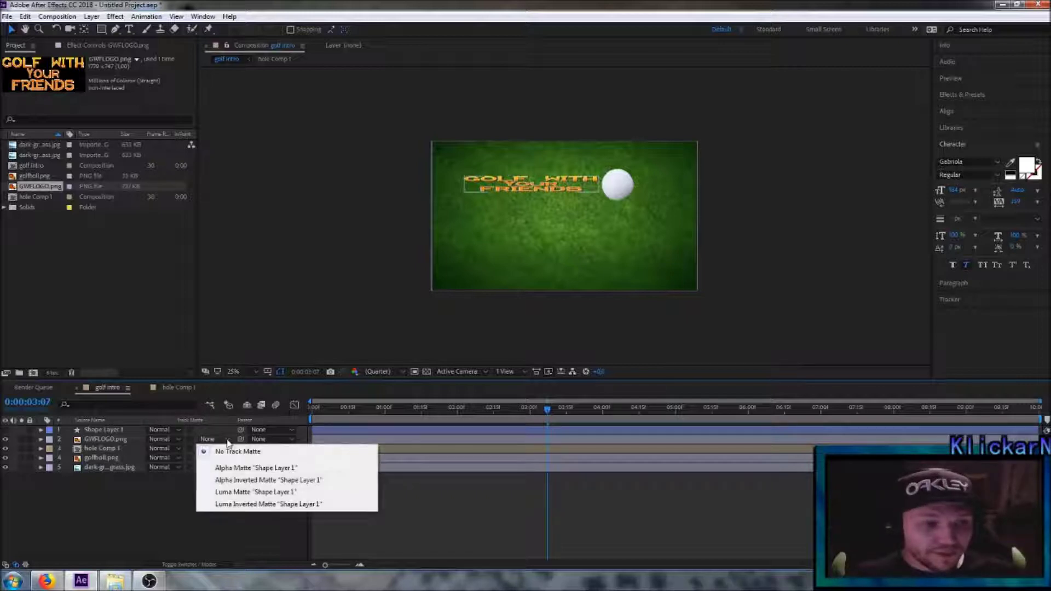
pyautogui.click(252, 468)
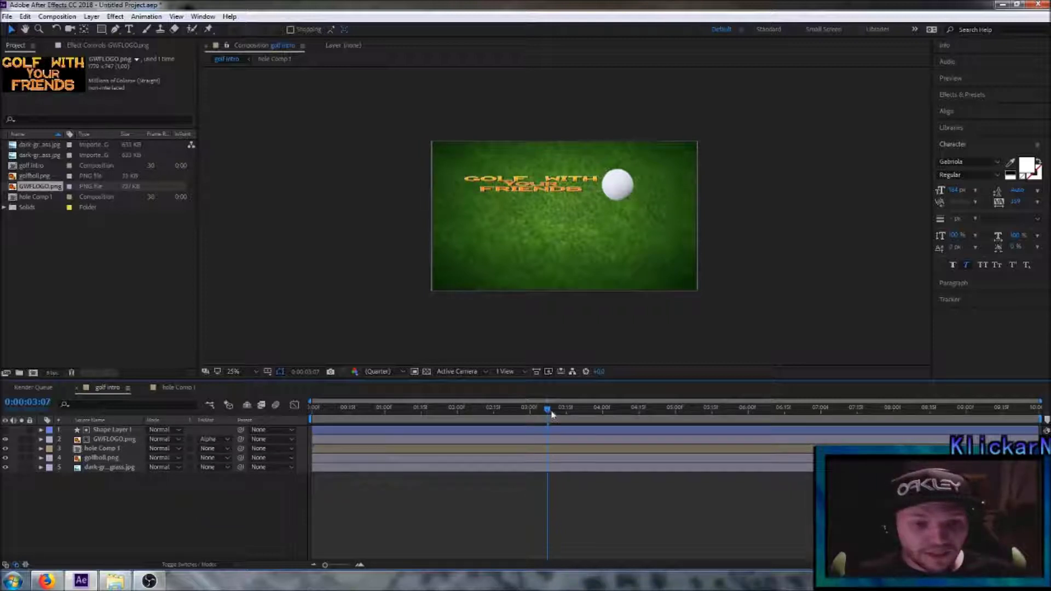
pyautogui.moveTo(547, 412); pyautogui.dragTo(614, 390)
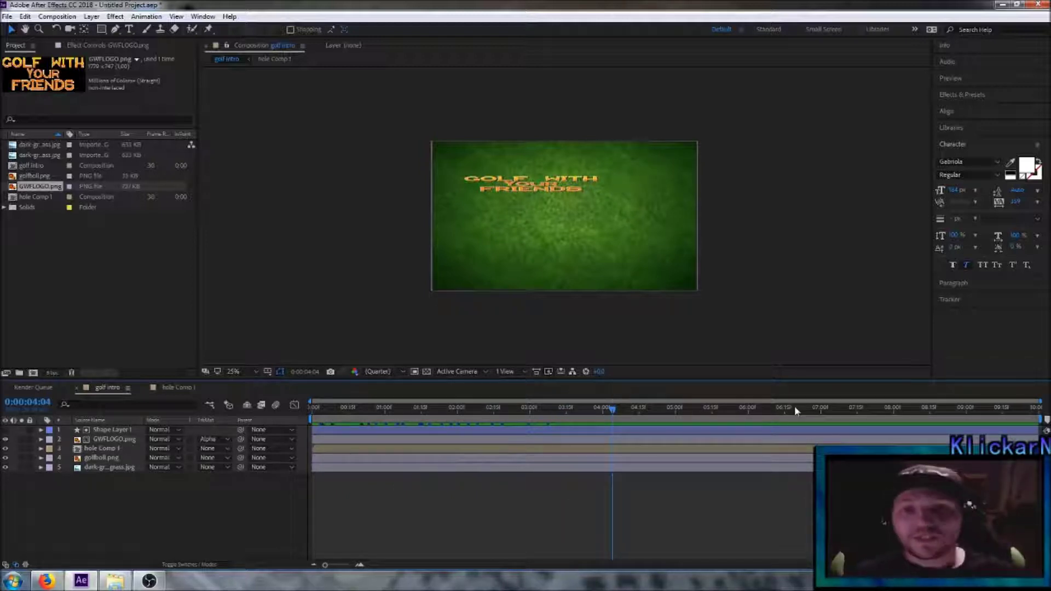